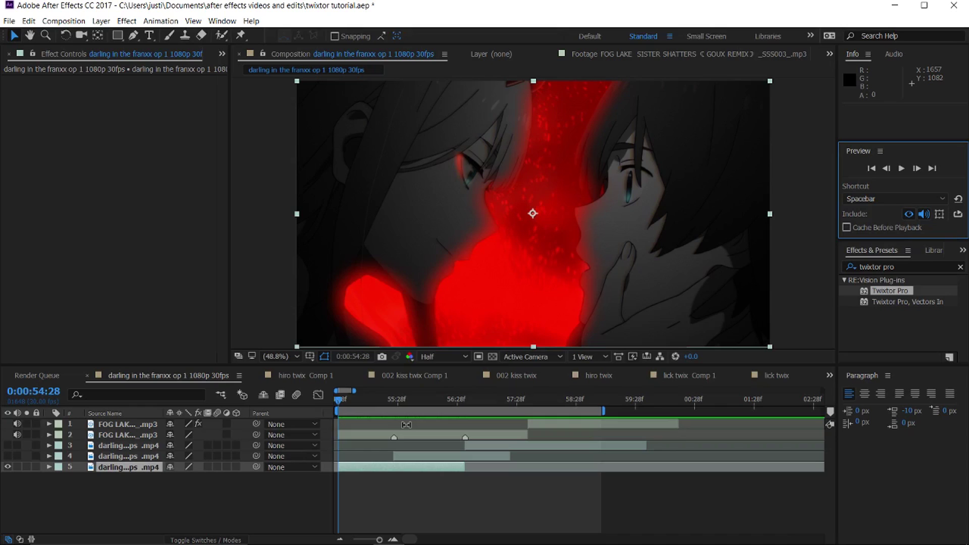
# - Pre-compose the selected clip on layer 5 as 002 kiss, moving all attributes and leaving the duration unadjusted to the layer's time span
pyautogui.moveTo(343, 403)
pyautogui.mouseDown()
pyautogui.moveTo(355, 404)
pyautogui.moveTo(344, 414)
pyautogui.moveTo(359, 412)
pyautogui.moveTo(338, 413)
pyautogui.mouseUp()
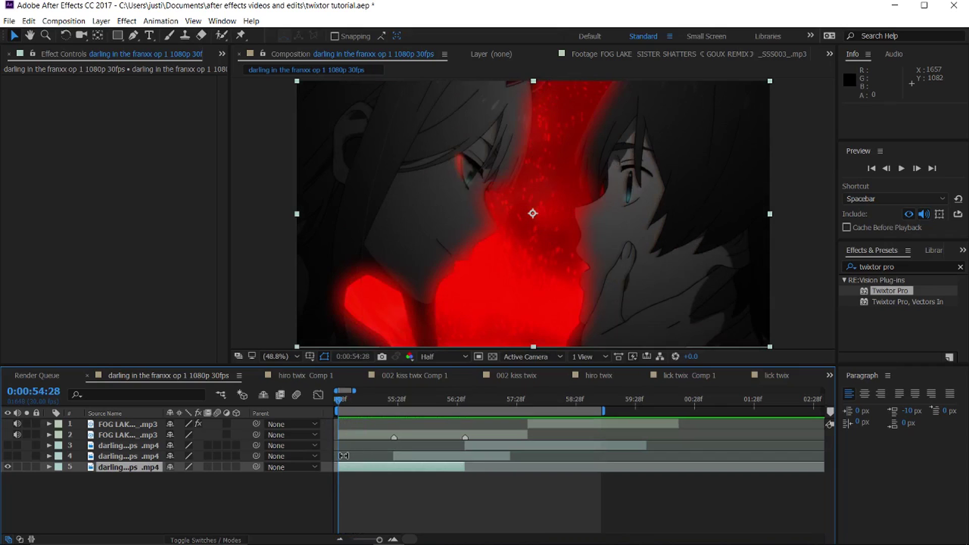
pyautogui.rightClick(355, 469)
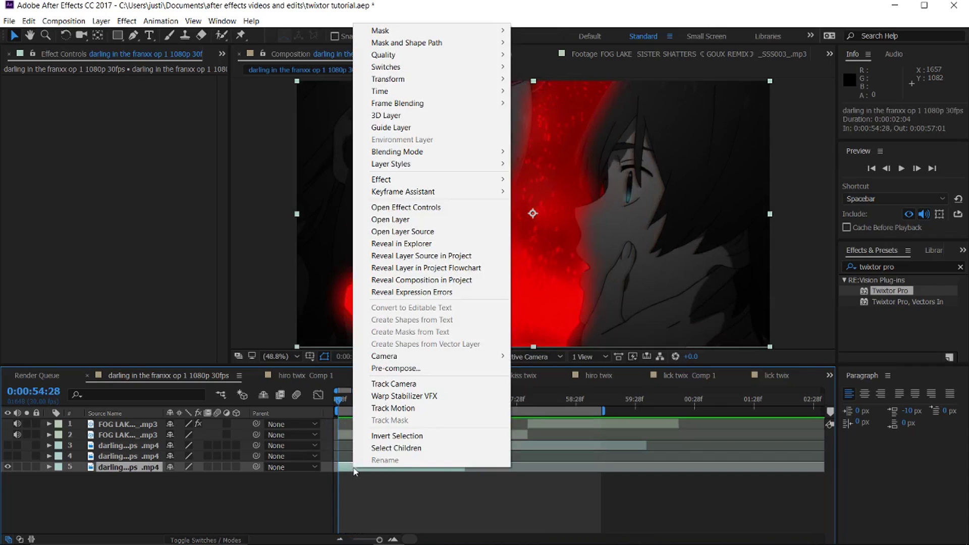
pyautogui.click(380, 371)
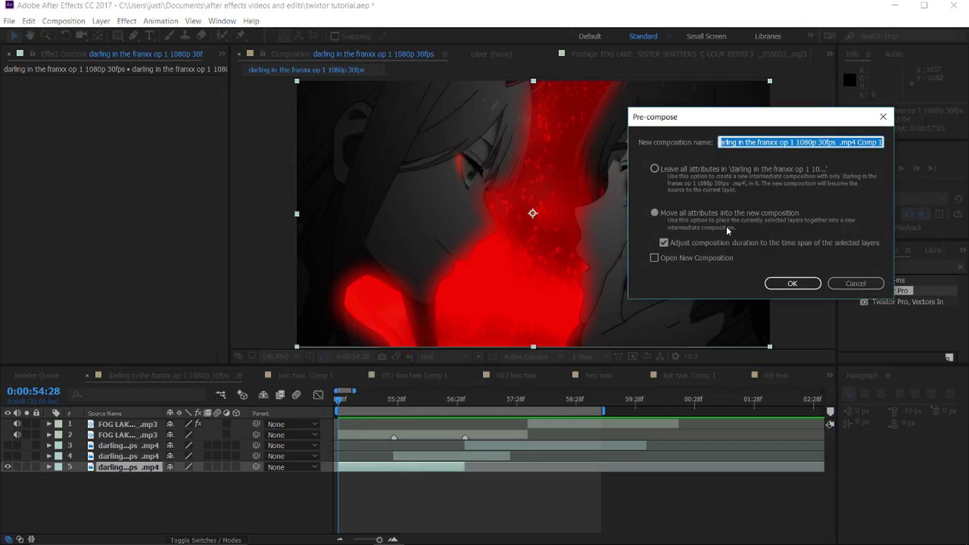
pyautogui.click(664, 243)
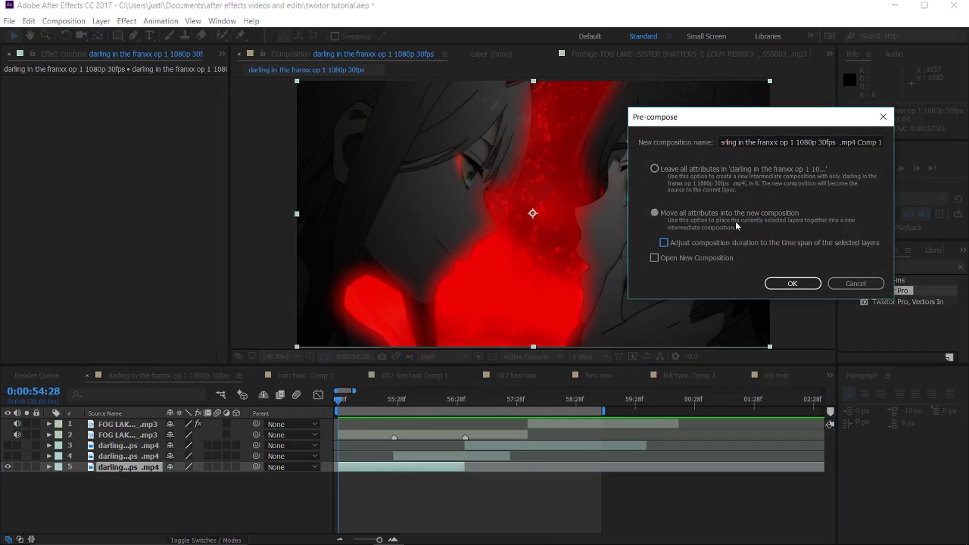
pyautogui.click(746, 142)
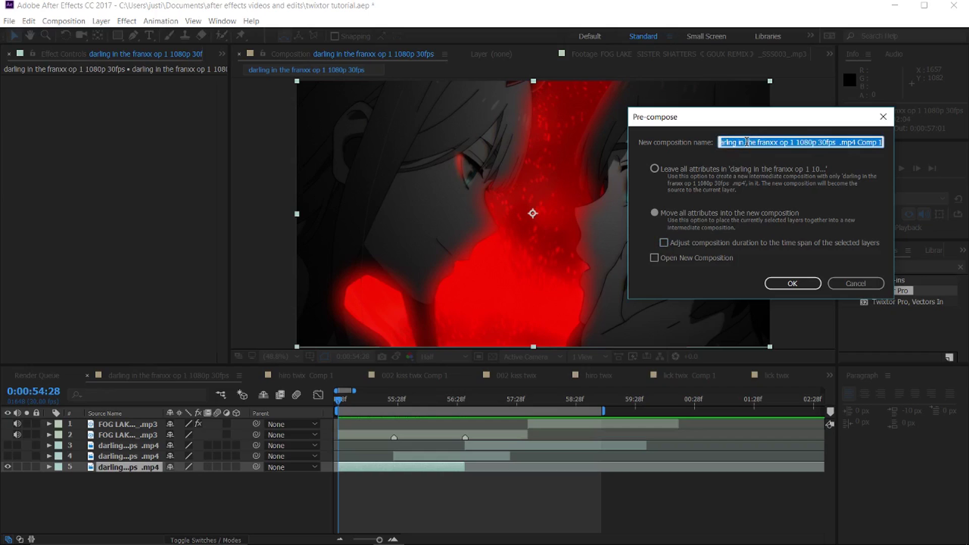
pyautogui.write('002 k')
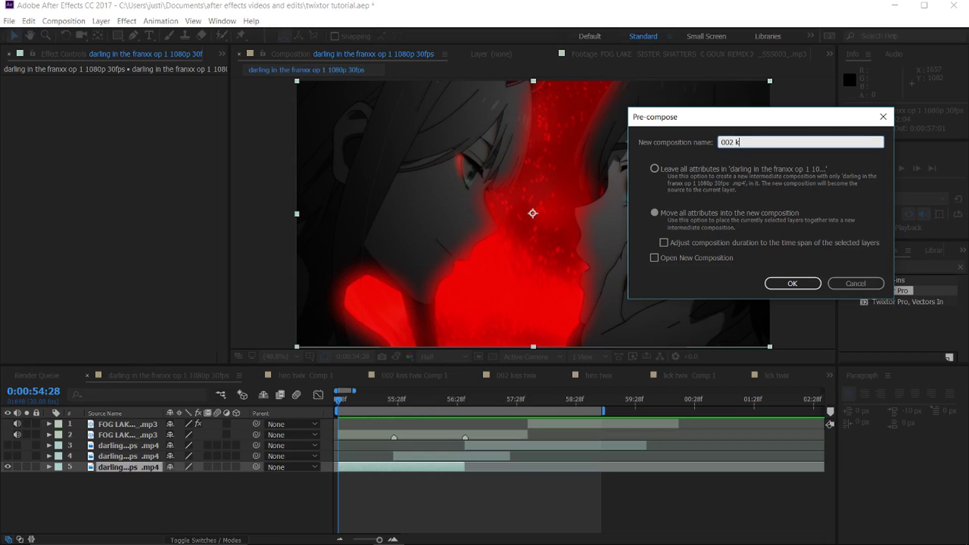
pyautogui.write('iss')
pyautogui.press('Return')
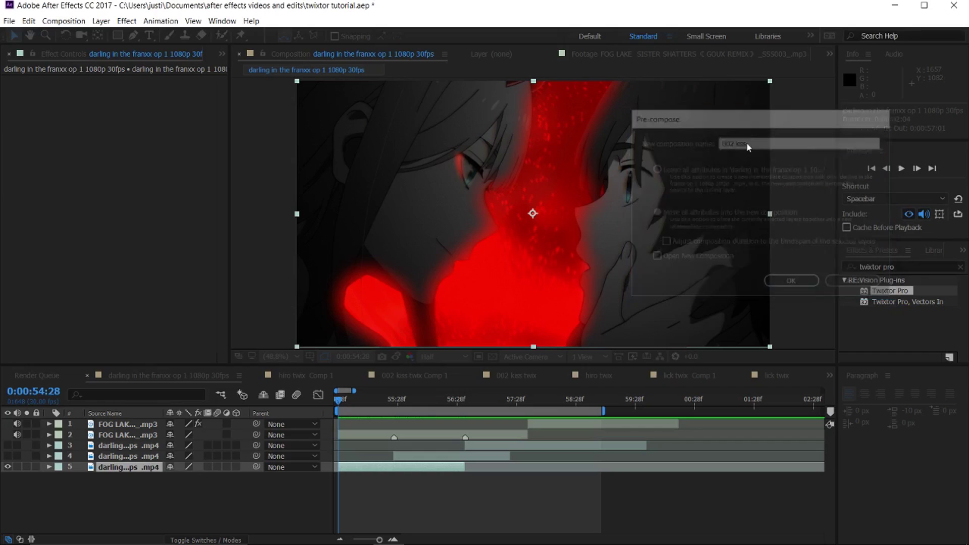
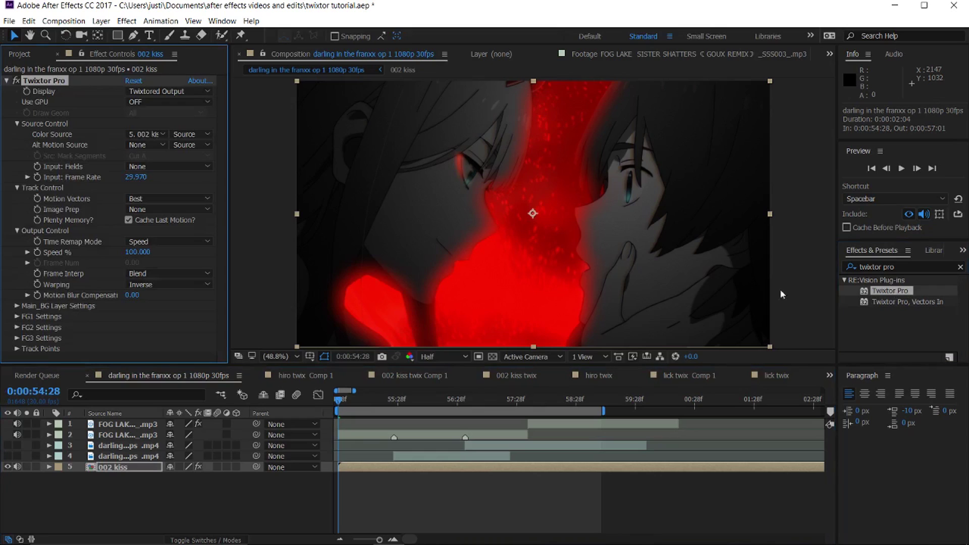
# - Set Twixtor Pro on 002 kiss to input frame rate 7, image prep Contrast/Edge Enhance and frame interpolation Motion Weighted Blend
pyautogui.click(136, 177)
pyautogui.write('7')
pyautogui.press('Return')
pyautogui.click(162, 209)
pyautogui.click(156, 234)
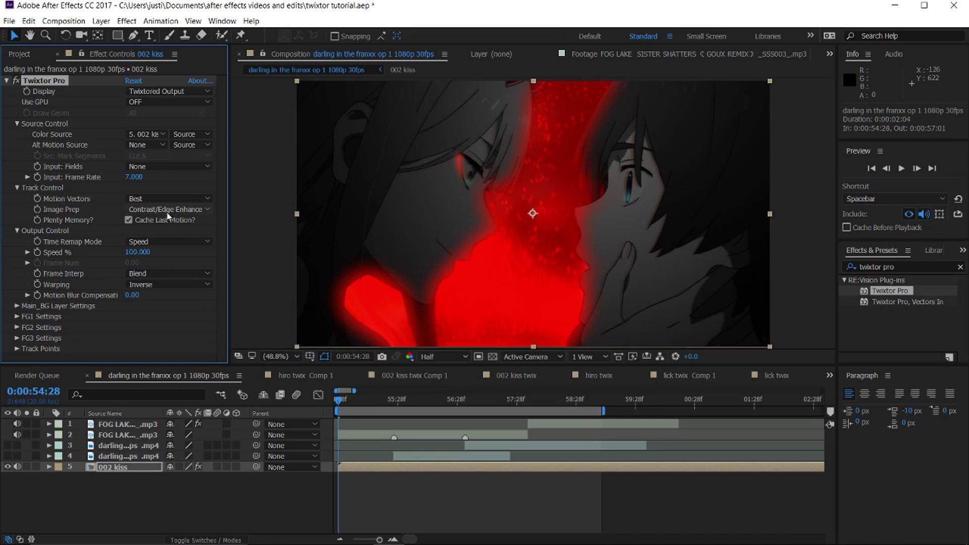
pyautogui.click(151, 272)
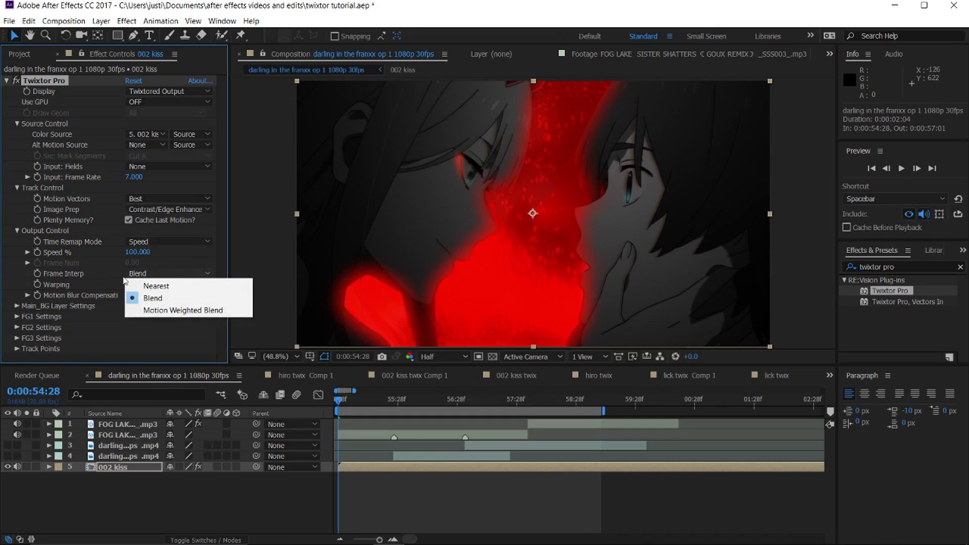
pyautogui.click(183, 310)
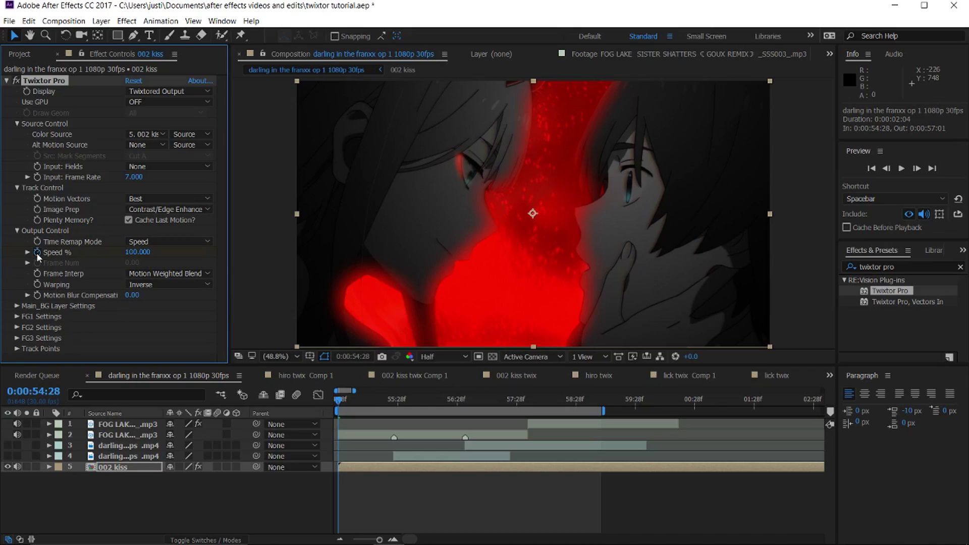
# - Set the Twixtor Pro Speed % keyframe at the start of the 002 kiss layer (0:00:54:28) to 20
pyautogui.keyDown('alt'); pyautogui.scroll(2, 327, 489); pyautogui.keyUp('alt')
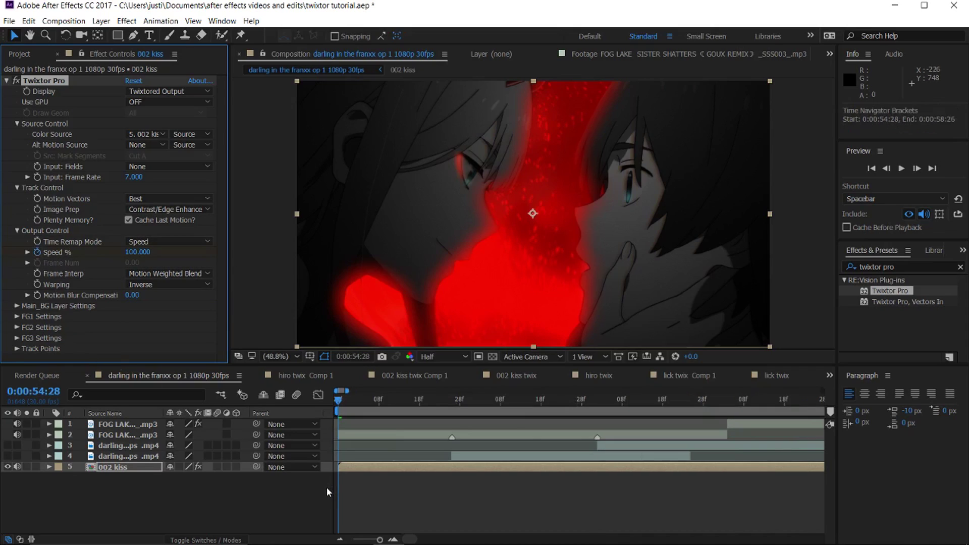
pyautogui.keyDown('alt'); pyautogui.scroll(2, 330, 480); pyautogui.keyUp('alt')
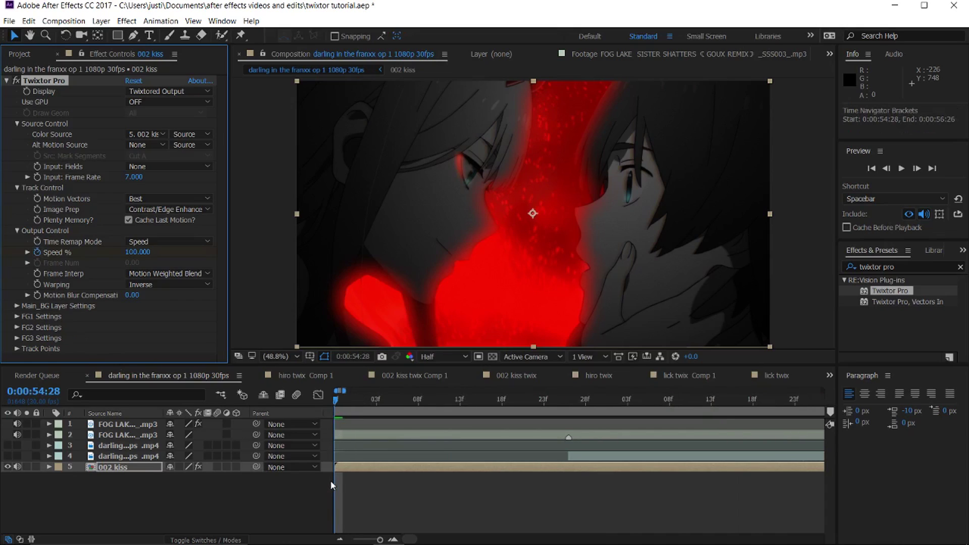
pyautogui.moveTo(341, 404); pyautogui.dragTo(333, 405)
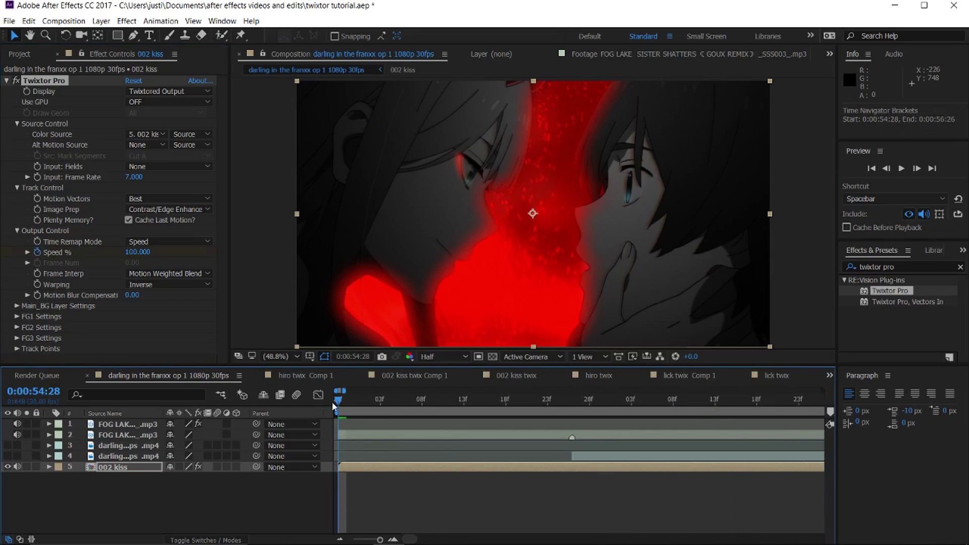
pyautogui.press('u')
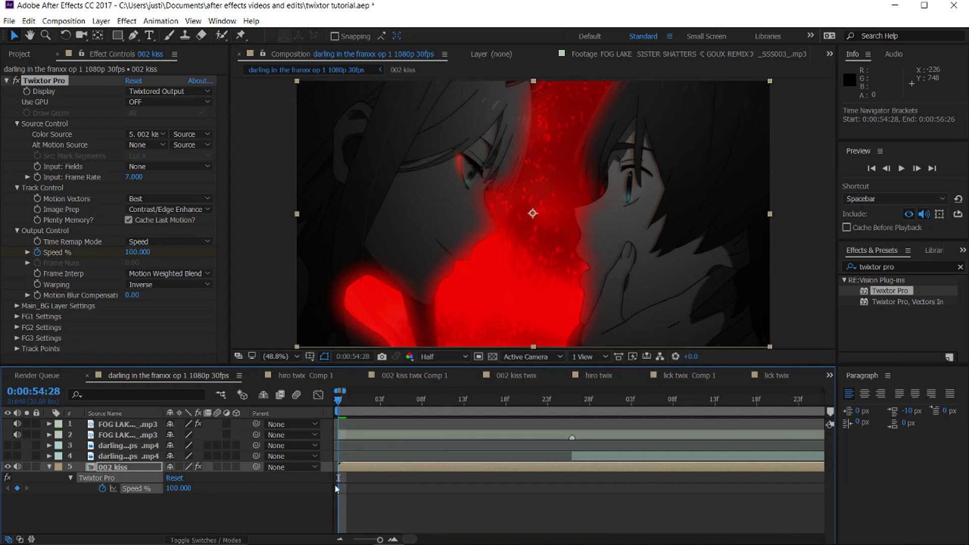
pyautogui.keyDown('alt'); pyautogui.scroll(2, 332, 492); pyautogui.keyUp('alt')
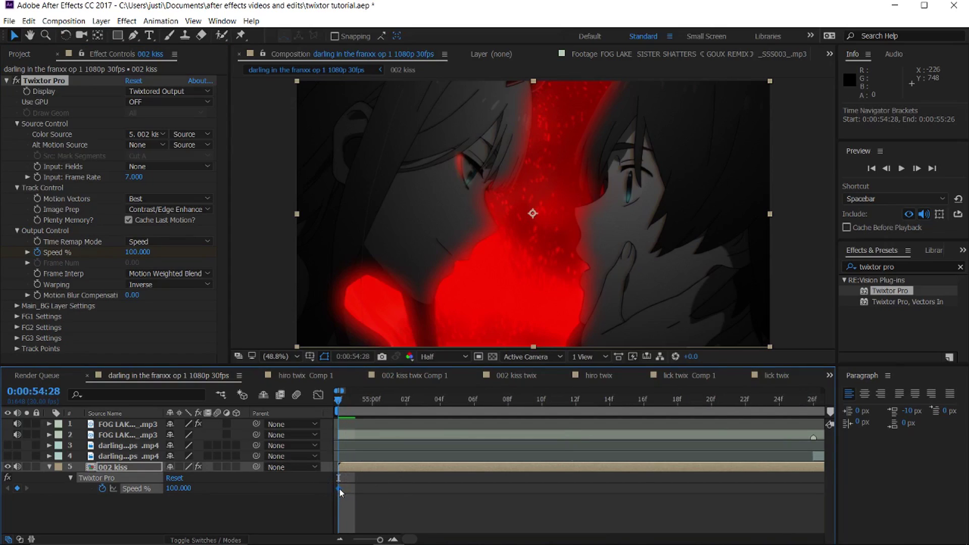
pyautogui.moveTo(339, 489)
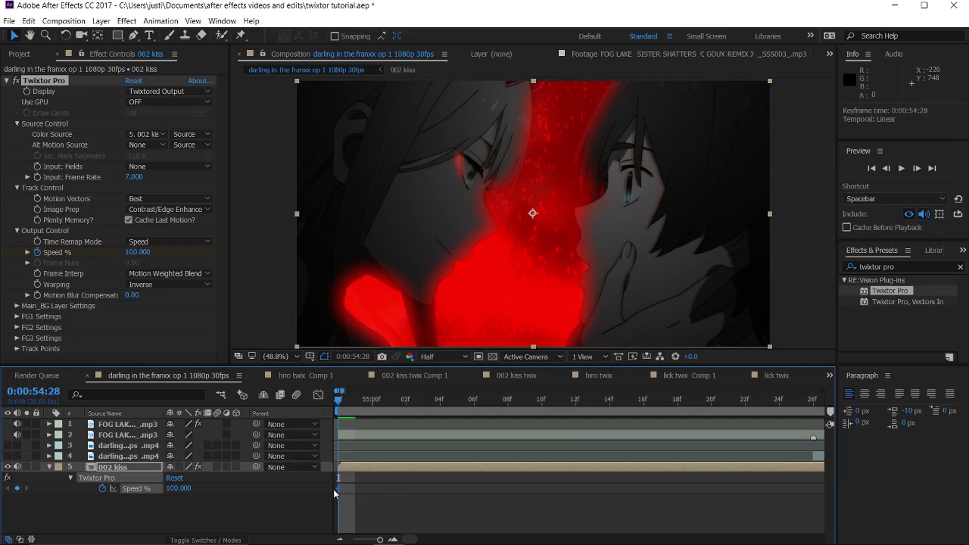
pyautogui.click(16, 488)
pyautogui.click(17, 489)
pyautogui.click(174, 488)
pyautogui.write('20')
pyautogui.press('Return')
# - Pre-compose the 002 kiss layer as 002 kiss Comp 1, moving all attributes into the new composition
pyautogui.press('-')
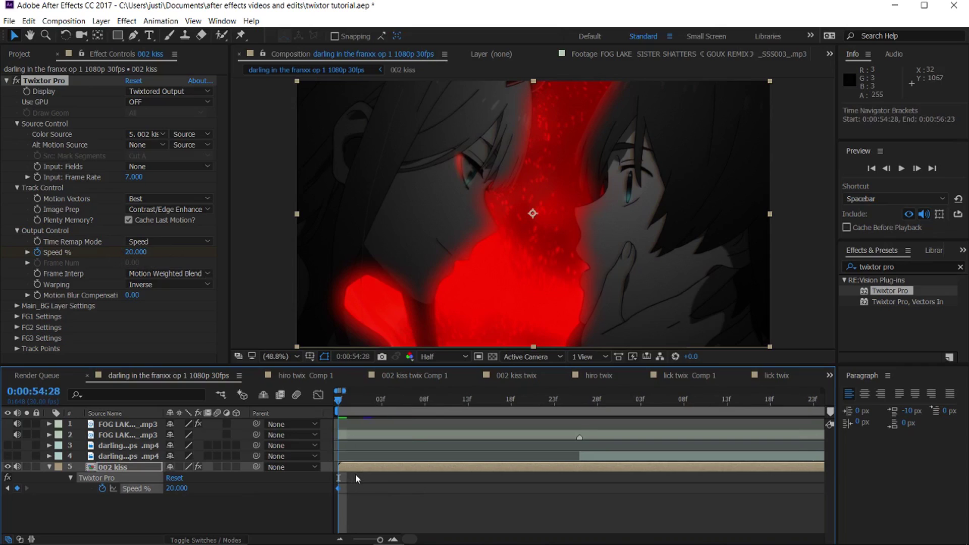
pyautogui.rightClick(350, 468)
pyautogui.click(417, 367)
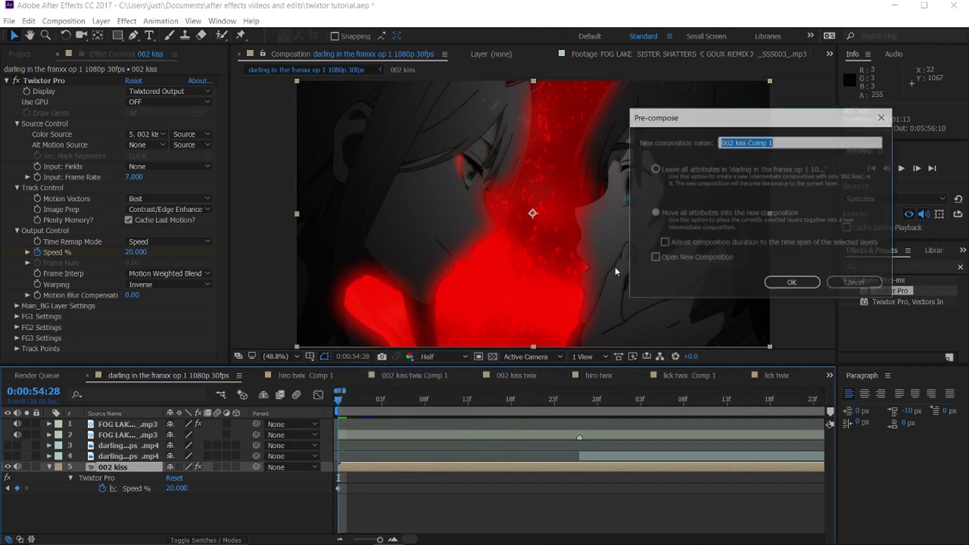
pyautogui.click(792, 283)
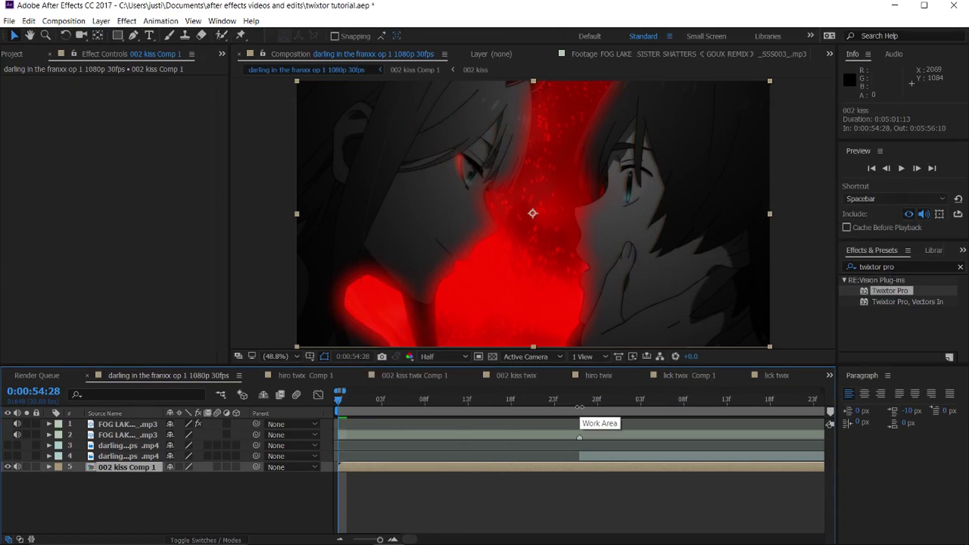
# - Enable time remapping on the 002 kiss Comp 1 layer
pyautogui.hotkey('ctrl', 'alt', 't')
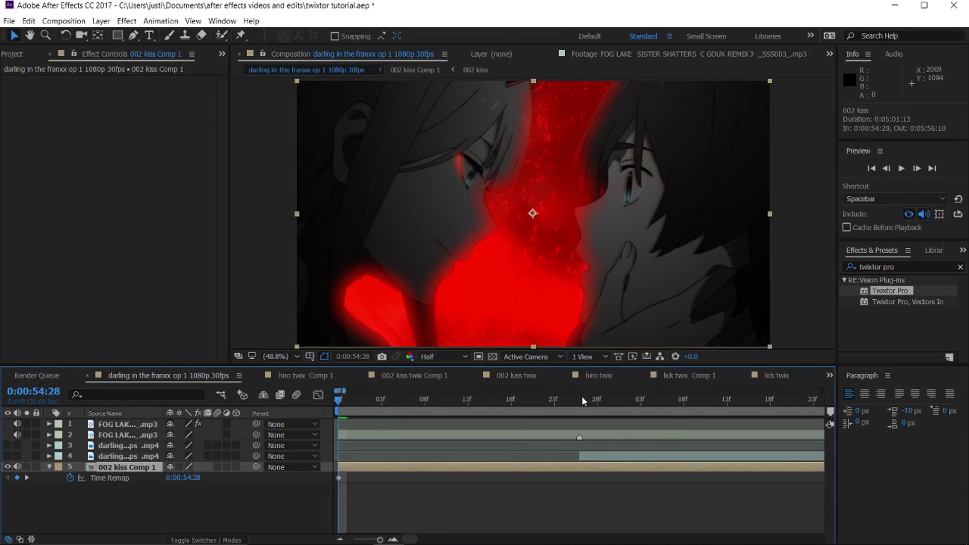
pyautogui.rightClick(426, 469)
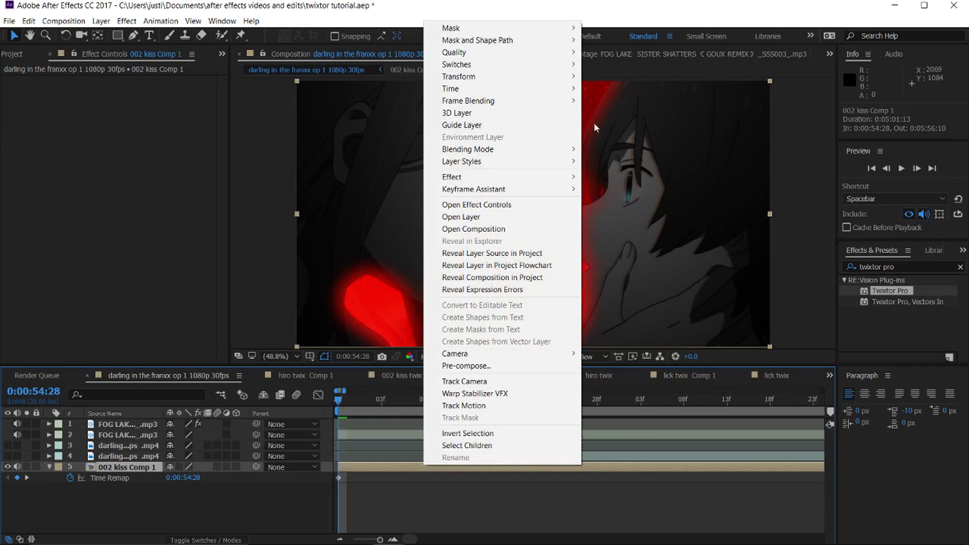
pyautogui.moveTo(485, 90)
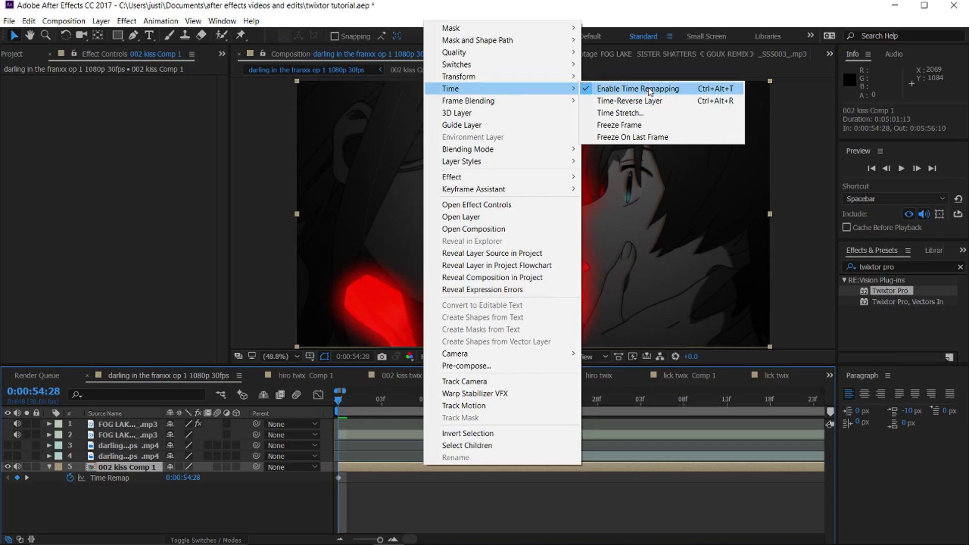
pyautogui.click(386, 468)
# - Add a Time Remap keyframe of 0:01:00:00 at 0:00:55:25 and trim the end of the 002 kiss Comp 1 layer there
pyautogui.click(580, 399)
pyautogui.click(573, 399)
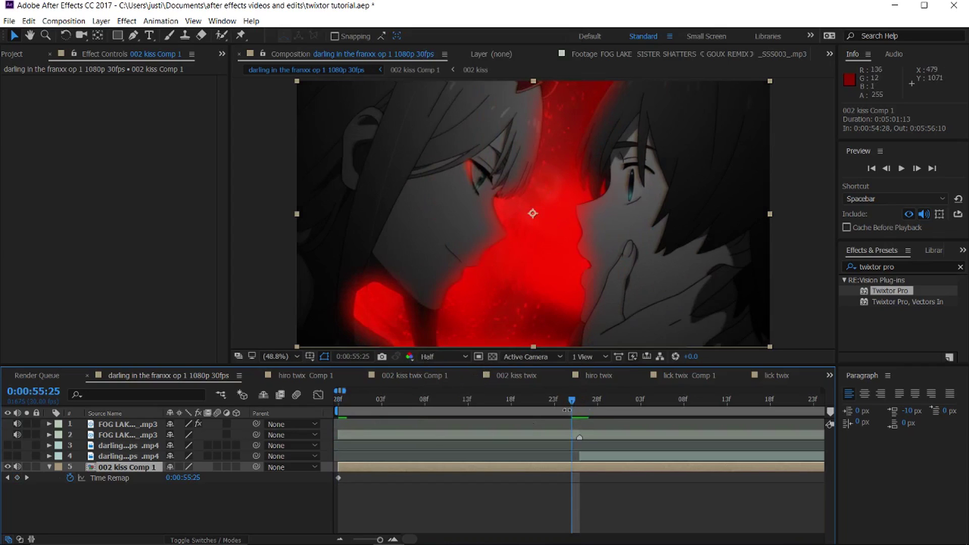
pyautogui.click(579, 399)
pyautogui.click(572, 399)
pyautogui.moveTo(195, 481); pyautogui.dragTo(280, 483)
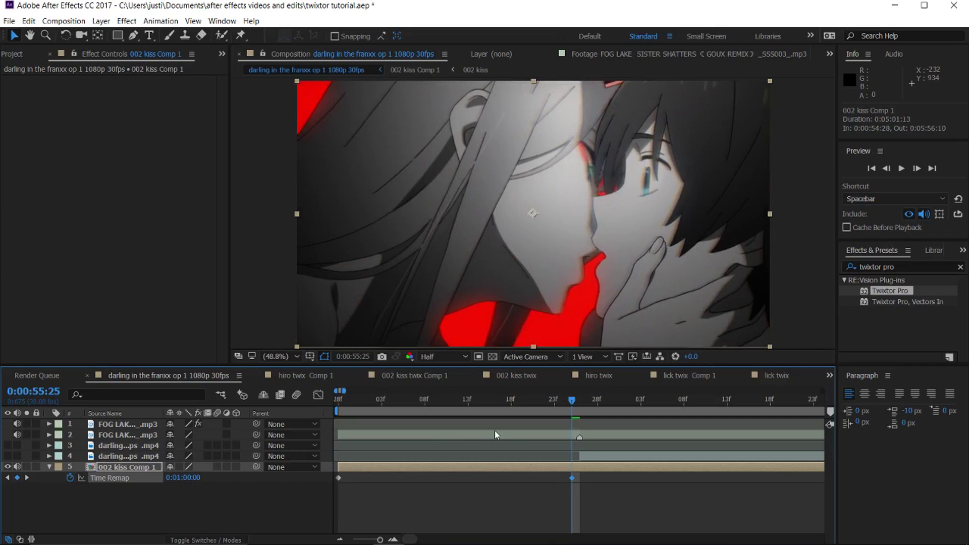
pyautogui.hotkey('alt', ']')
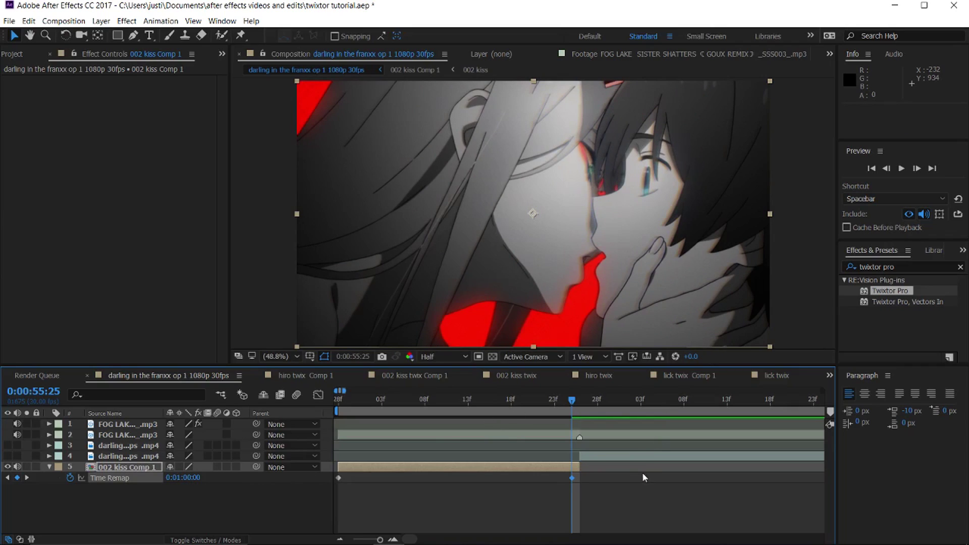
# - Ease both Time Remap keyframes and reshape their value curve to be steep at the start and end with a slow middle
pyautogui.moveTo(608, 474); pyautogui.dragTo(332, 484)
pyautogui.click(318, 395)
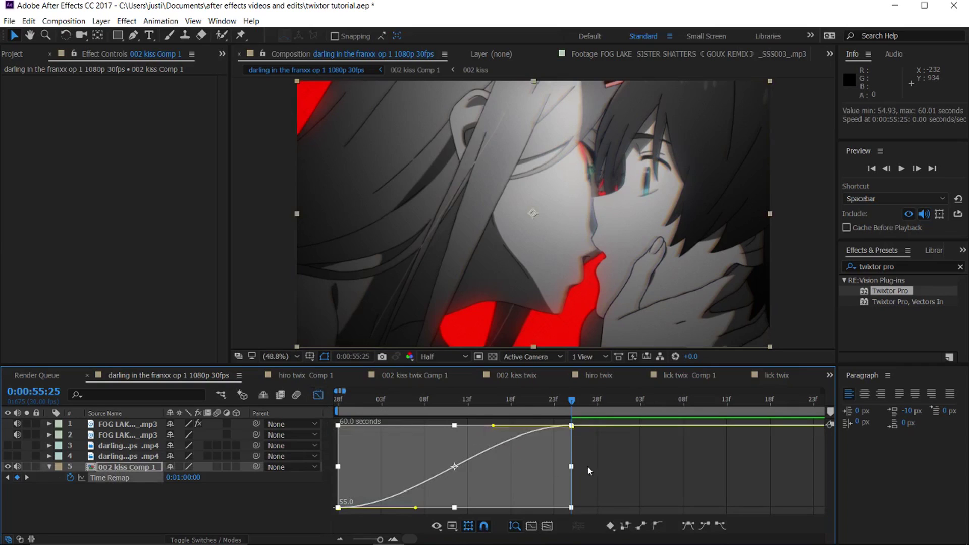
pyautogui.click(624, 463)
pyautogui.moveTo(330, 513); pyautogui.dragTo(331, 513)
pyautogui.moveTo(418, 508); pyautogui.dragTo(337, 451)
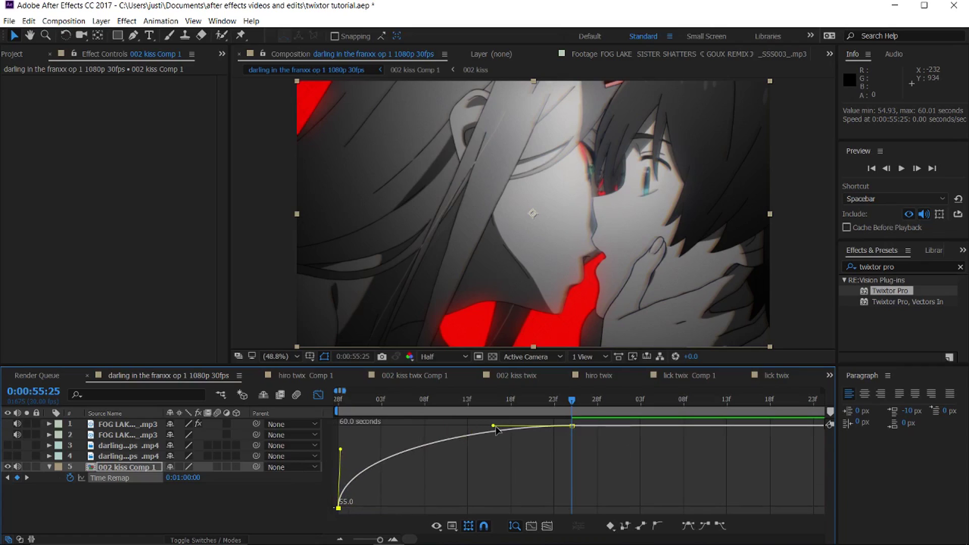
pyautogui.moveTo(492, 424); pyautogui.dragTo(609, 478)
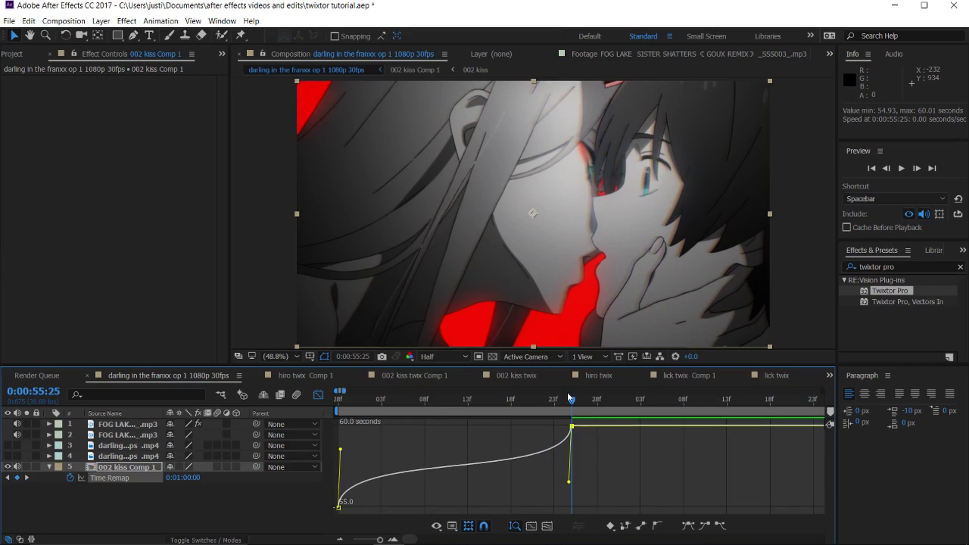
# - Preview the time-remapped clip from 0:00:54:28 outside the graph view
pyautogui.press('Home')
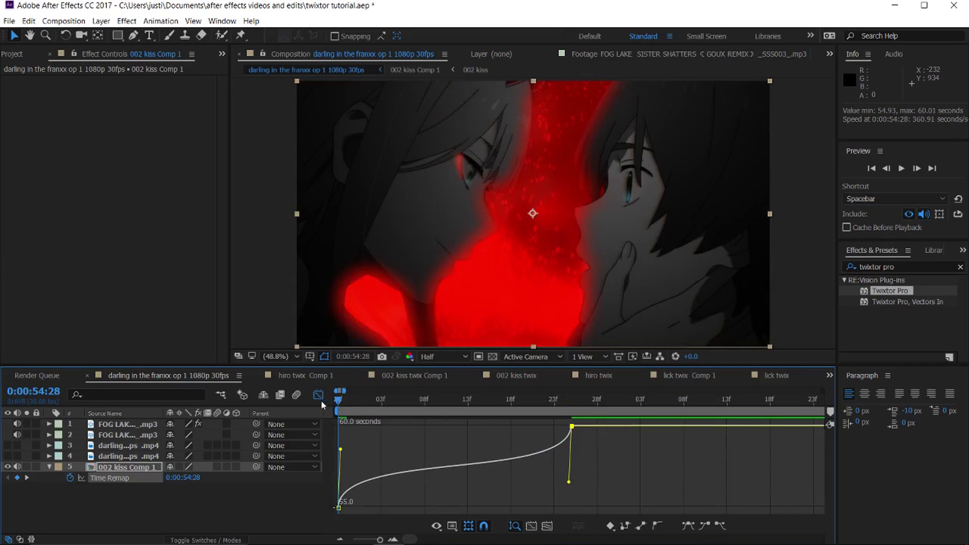
pyautogui.click(318, 394)
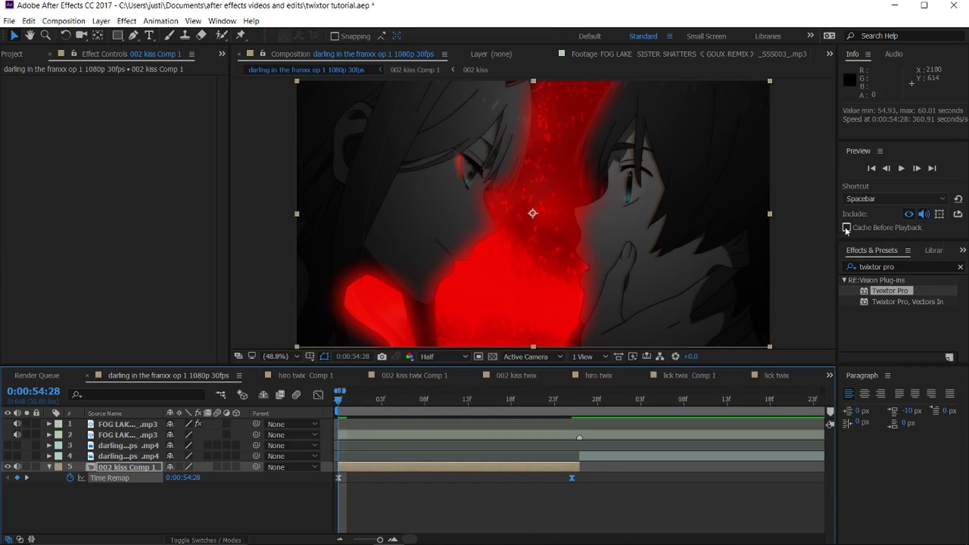
pyautogui.press('space')
pyautogui.press('-')
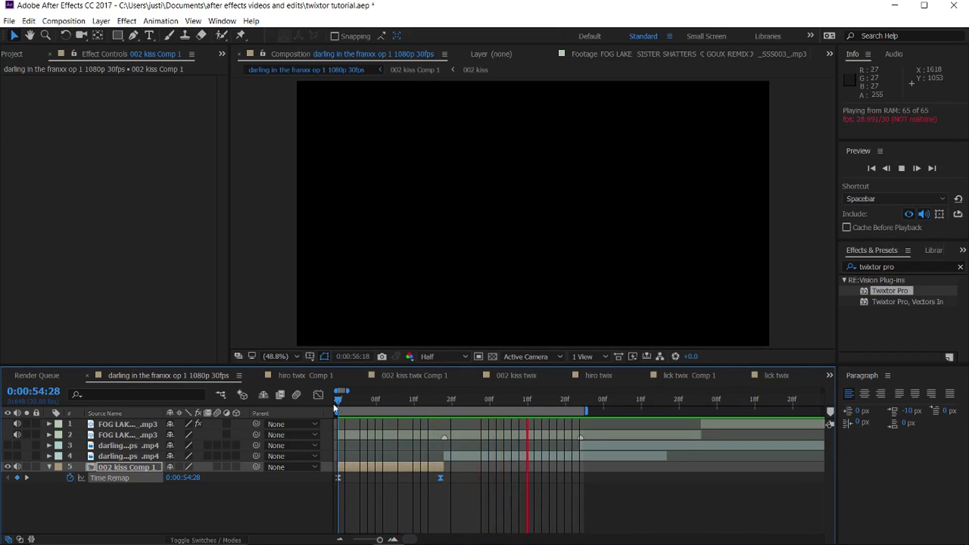
pyautogui.press('space')
# - Lengthen the first Time Remap keyframe's curve handle slightly upward, with the frame at 0:00:55:12 as reference
pyautogui.click(318, 396)
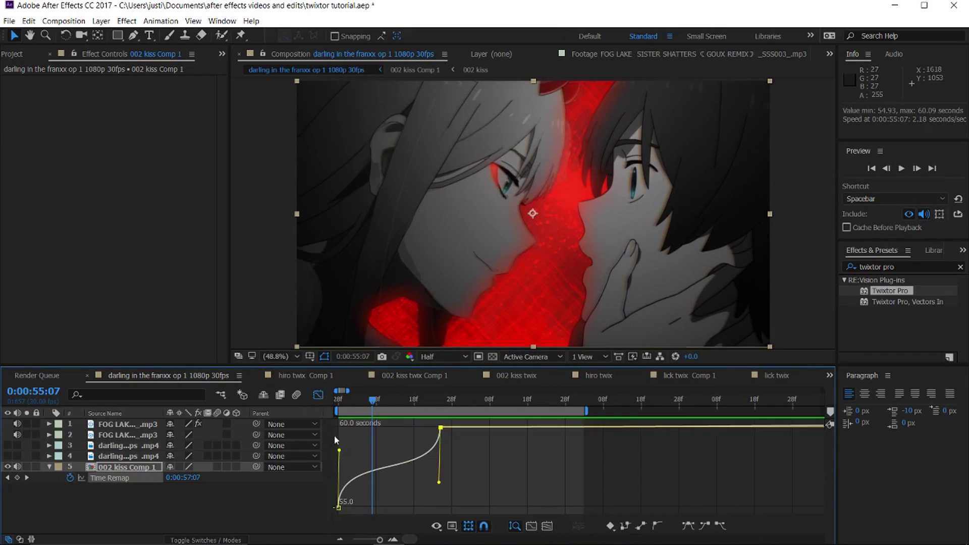
pyautogui.scroll(2, 345, 437)
pyautogui.moveTo(374, 404); pyautogui.dragTo(444, 405)
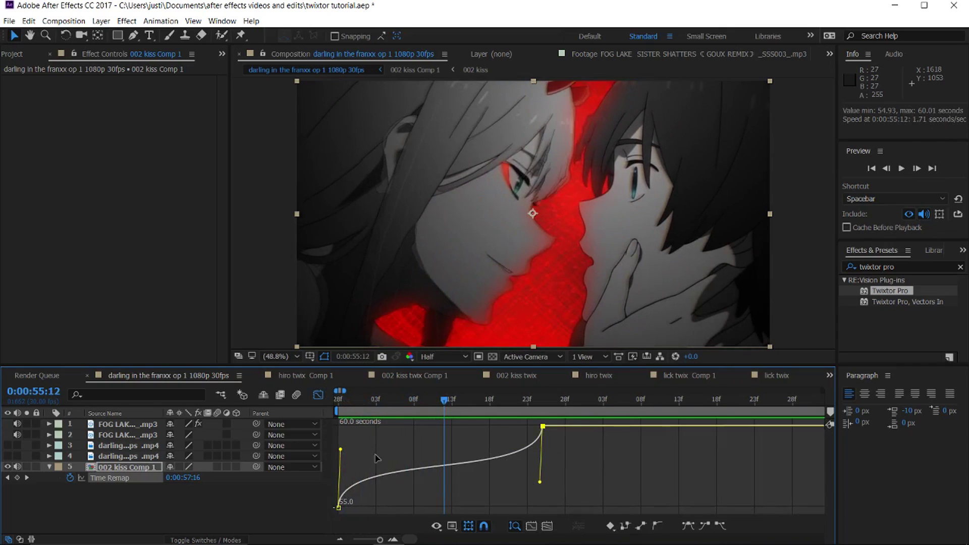
pyautogui.moveTo(340, 450); pyautogui.dragTo(341, 443)
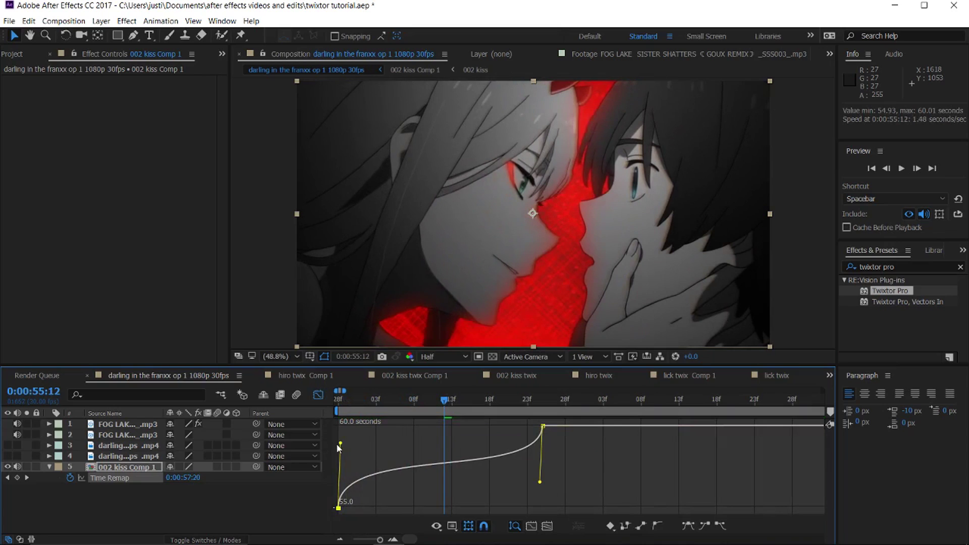
# - Shorten the last Time Remap keyframe's curve handle slightly and preview the clip from its start with Cache Before Playback enabled
pyautogui.moveTo(539, 482); pyautogui.dragTo(540, 473)
pyautogui.click(422, 402)
pyautogui.press('Home')
pyautogui.click(847, 228)
pyautogui.press('space')
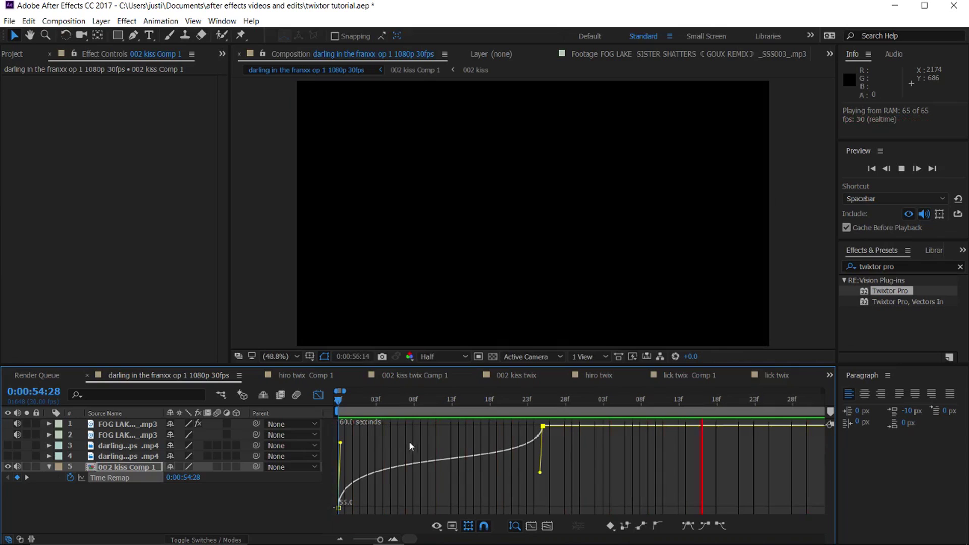
# - At 0:00:55:26, leave the graph view, collapse the 002 kiss Comp 1 layer and mute its audio
pyautogui.moveTo(443, 402); pyautogui.dragTo(550, 406)
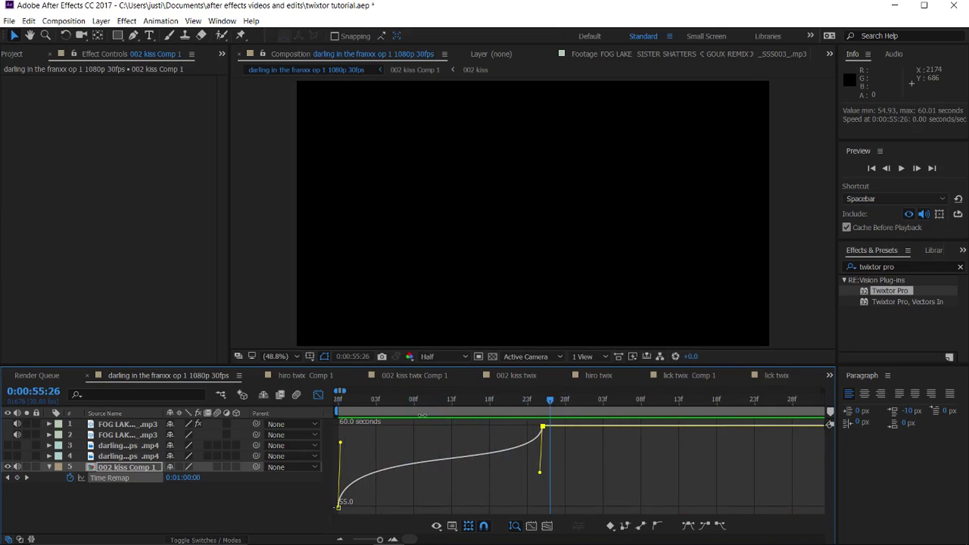
pyautogui.click(318, 395)
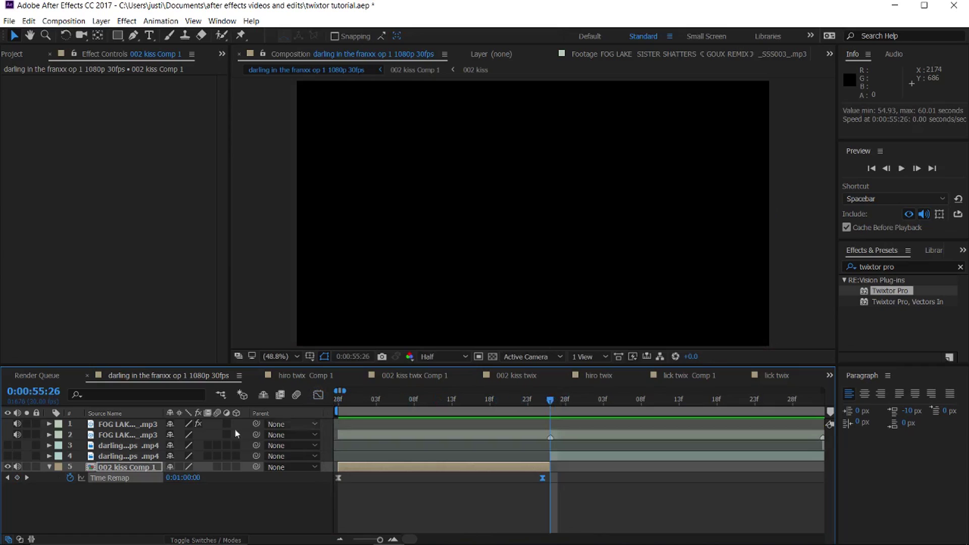
pyautogui.click(49, 466)
pyautogui.click(17, 467)
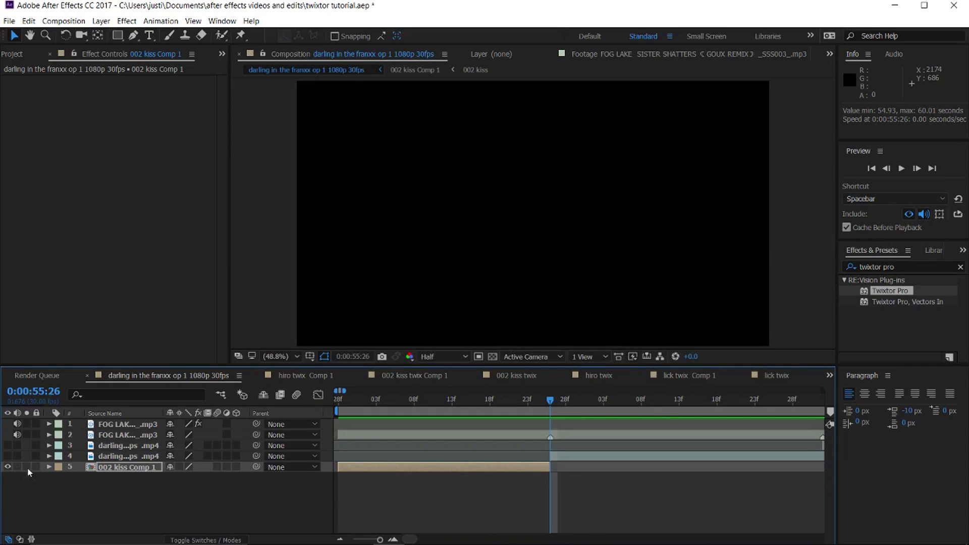
# - Make video layer 4 visible, scrub through its clip to 0:00:57:03 and return to its start at 0:00:55:26
pyautogui.click(573, 456)
pyautogui.press('-')
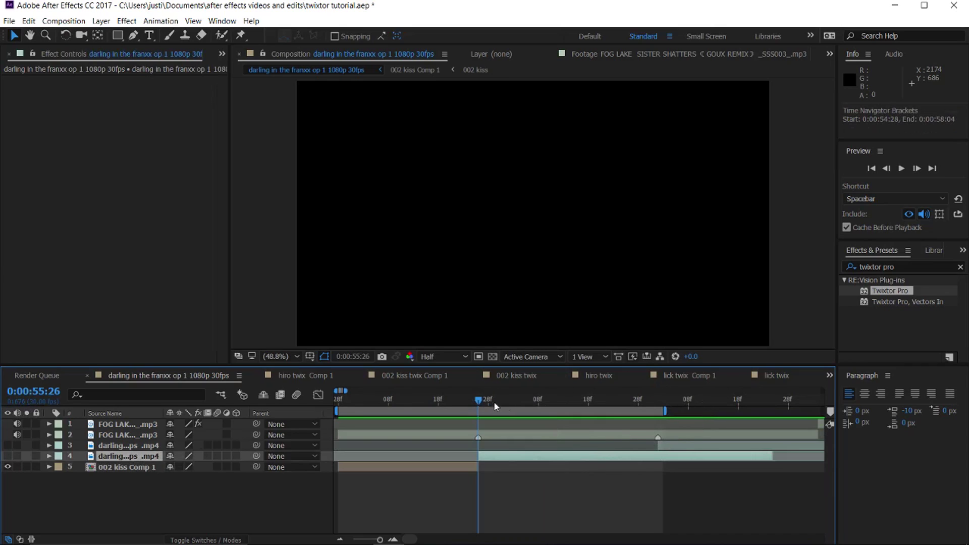
pyautogui.click(7, 456)
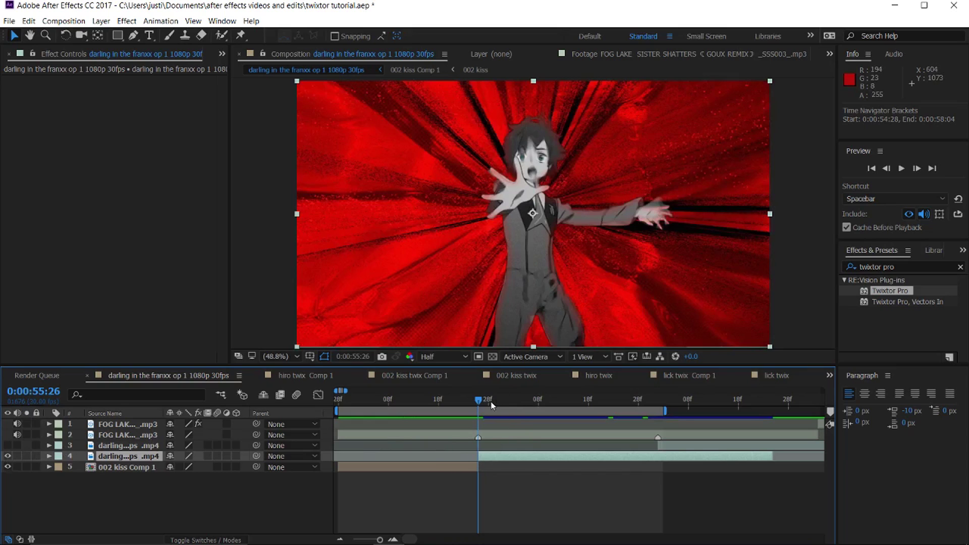
pyautogui.moveTo(492, 404); pyautogui.dragTo(605, 413)
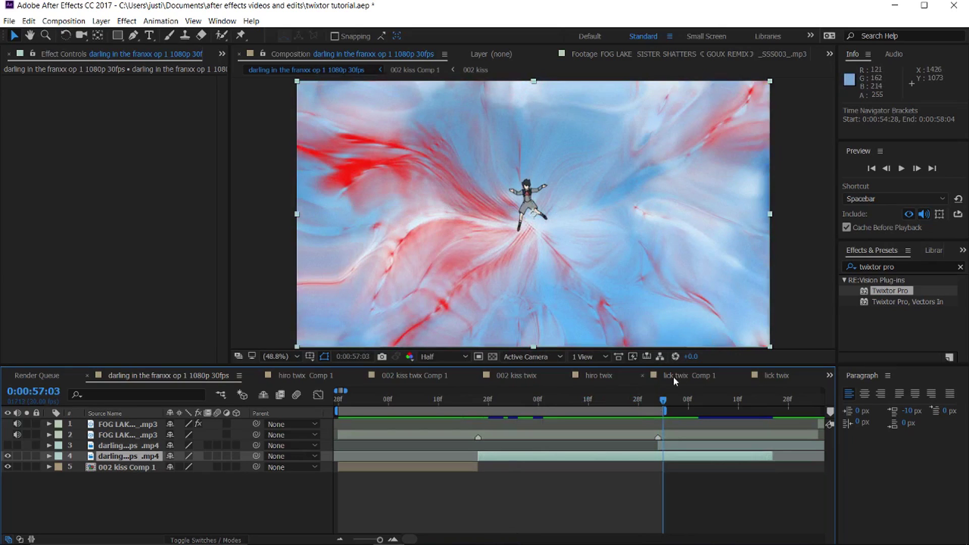
pyautogui.moveTo(664, 397); pyautogui.dragTo(475, 408)
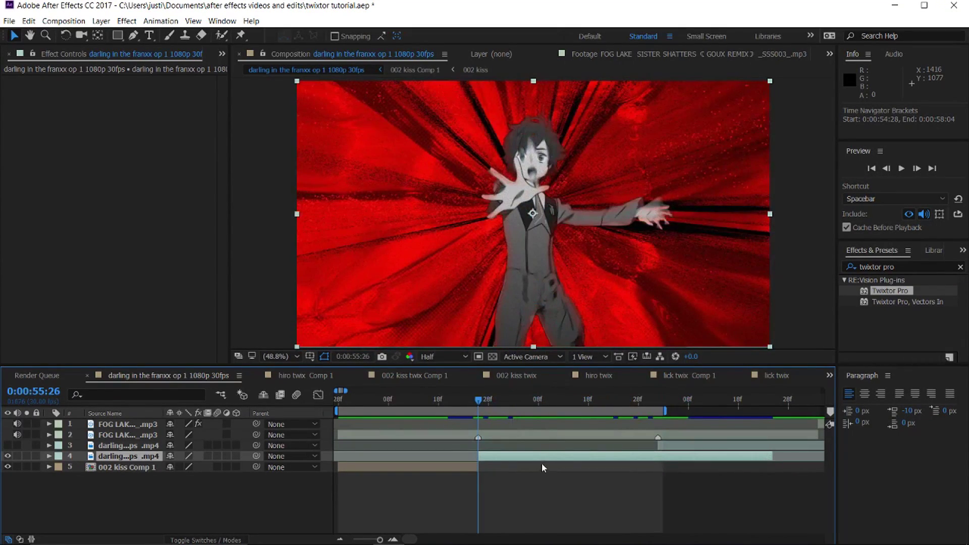
# - Pre-compose video layer 4 as "hiro twix" with all attributes moved, and trim its start to 0:00:55:26
pyautogui.rightClick(544, 460)
pyautogui.click(581, 354)
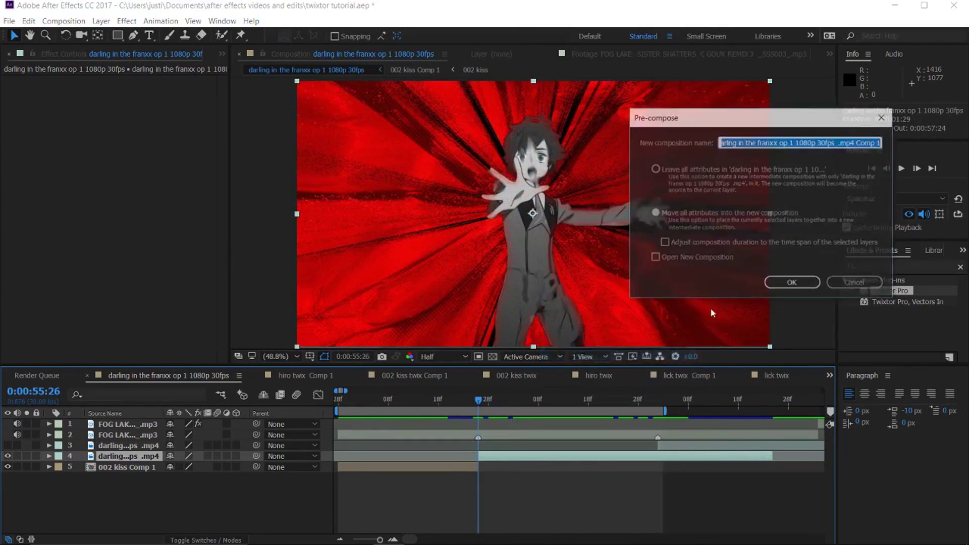
pyautogui.write('hiro twix')
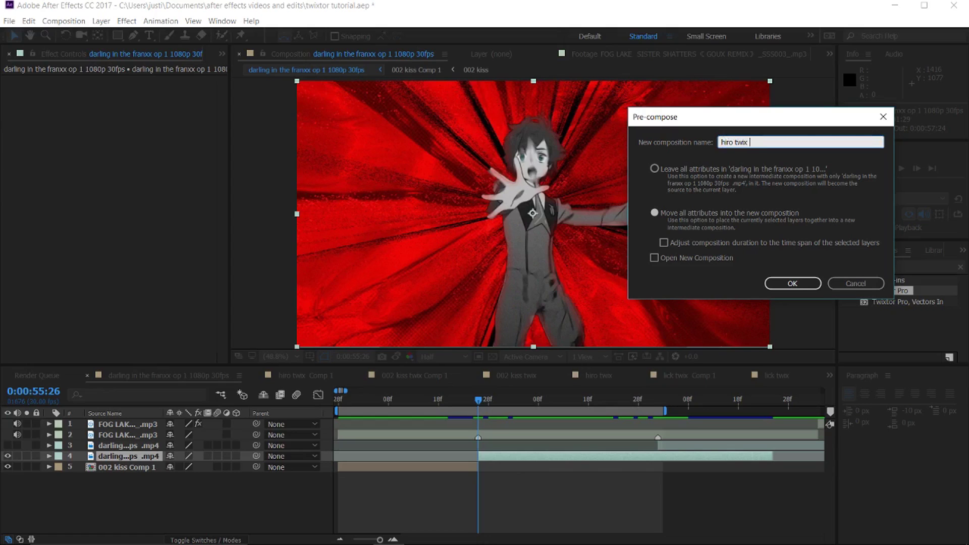
pyautogui.press('Return')
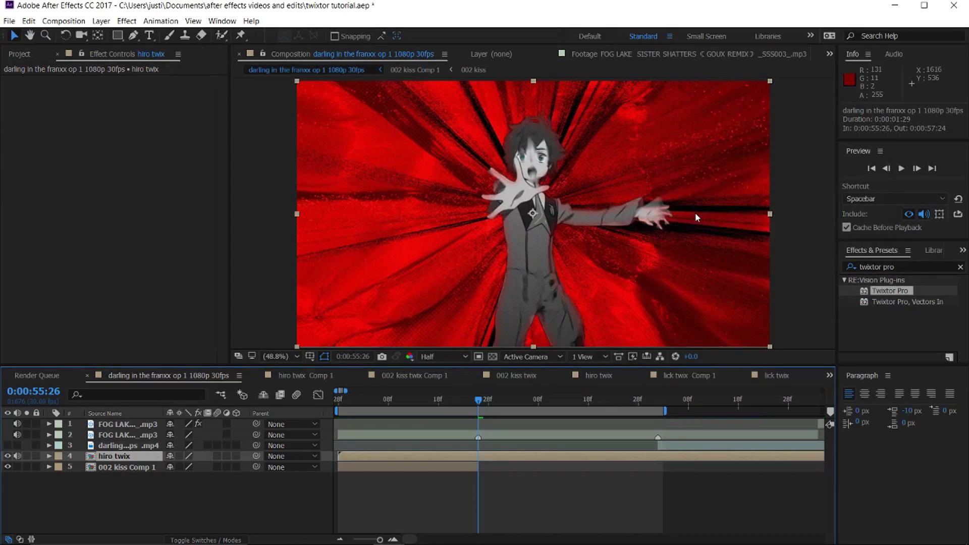
pyautogui.hotkey('alt', '[')
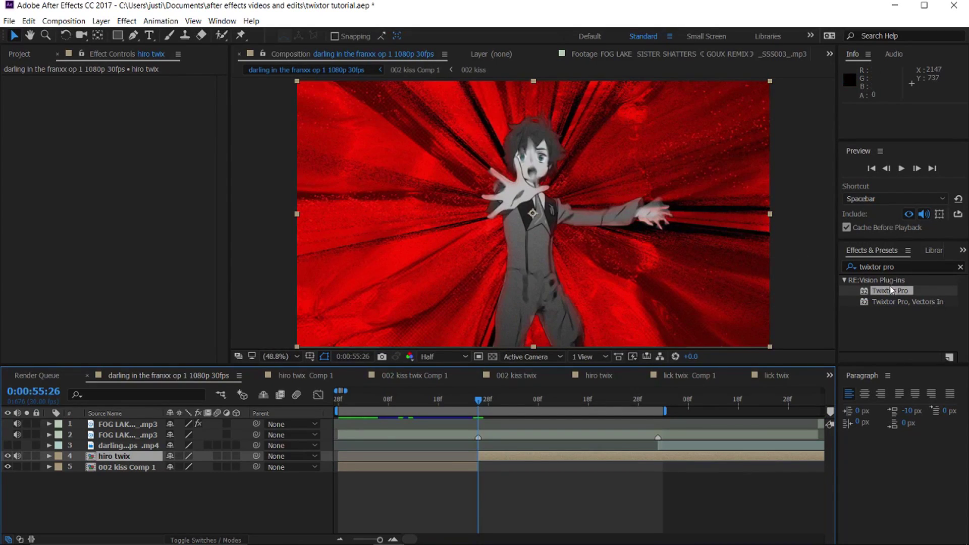
# - Apply Twixtor Pro to hiro twix with input frame rate 7, Contrast/Edge Enhance image prep and Motion Weighted Blend frame interpolation
pyautogui.doubleClick(897, 291)
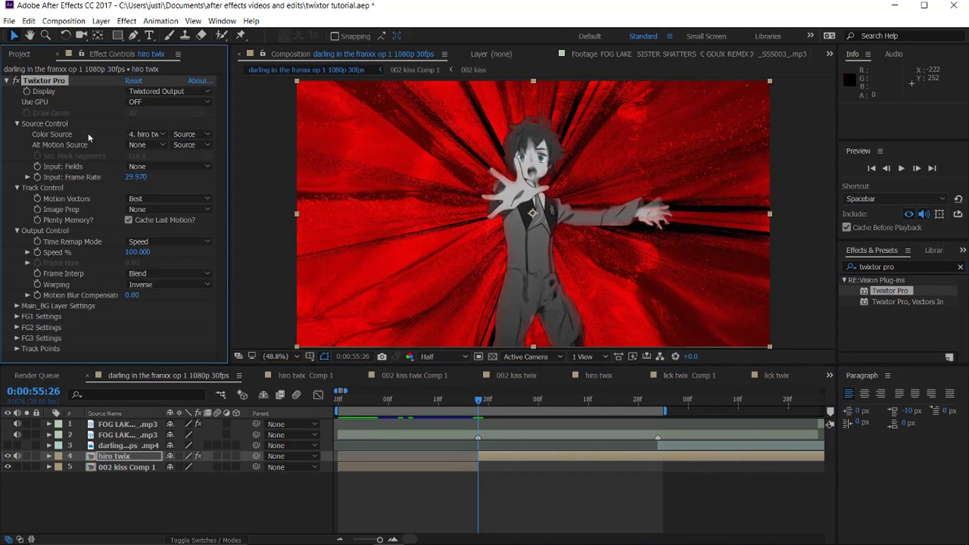
pyautogui.click(136, 178)
pyautogui.write('7')
pyautogui.press('Return')
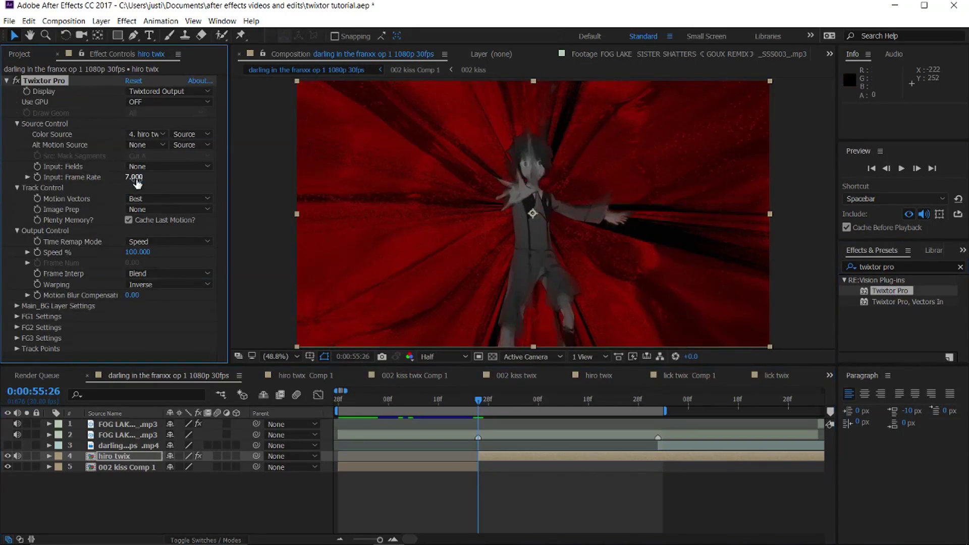
pyautogui.click(203, 211)
pyautogui.click(181, 234)
pyautogui.click(151, 274)
pyautogui.click(156, 310)
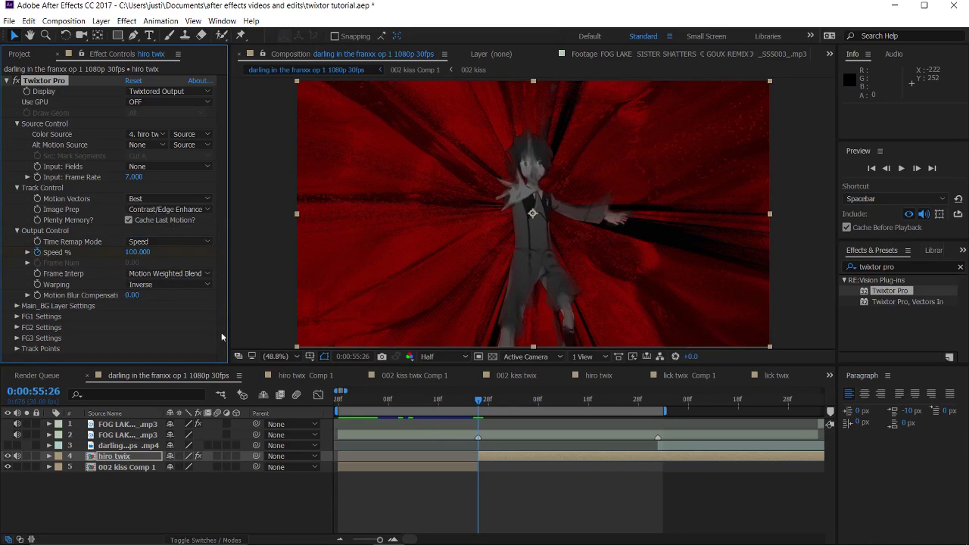
# - Move the Twixtor Speed % keyframe to 0:00:55:25 and set the speed to 20% at 0:00:55:26
pyautogui.press('u')
pyautogui.moveTo(478, 479); pyautogui.dragTo(475, 481)
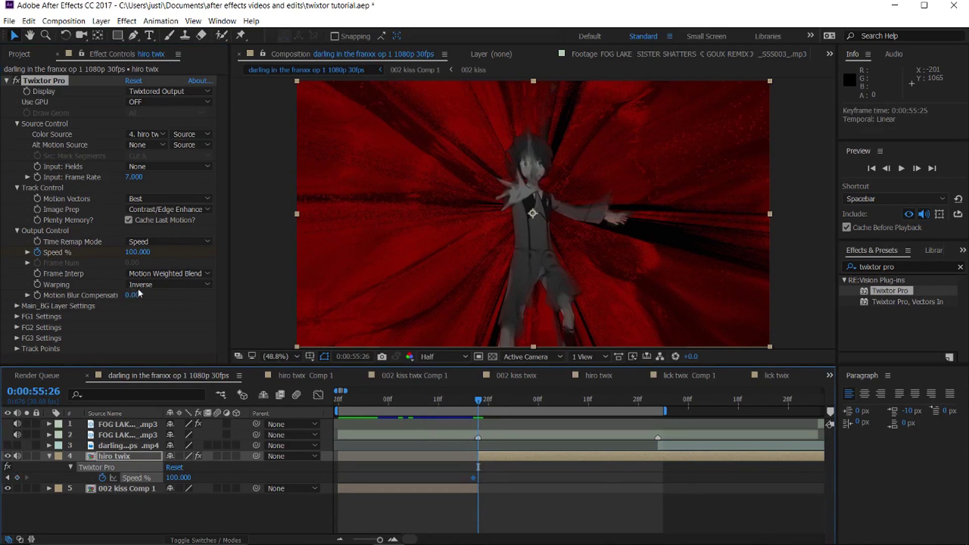
pyautogui.click(138, 252)
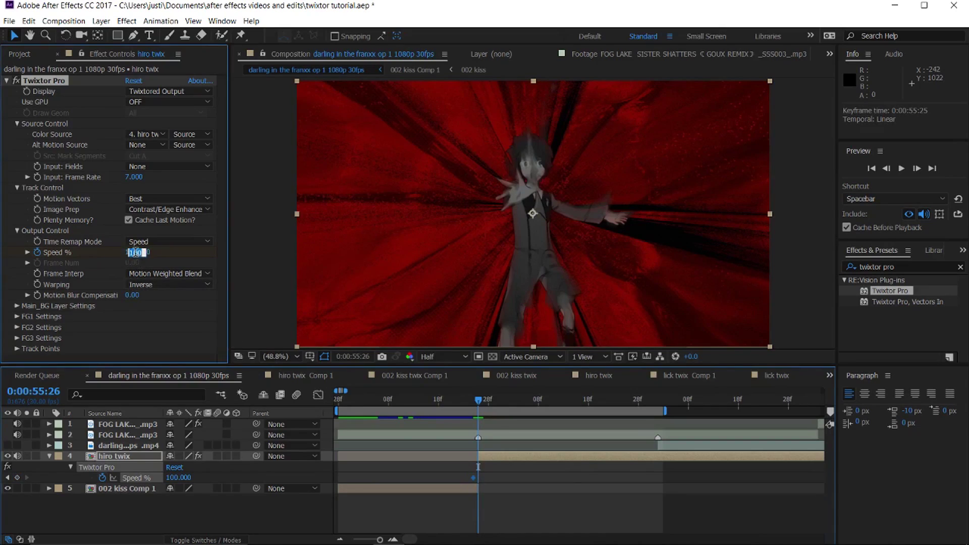
pyautogui.write('20')
pyautogui.press('Return')
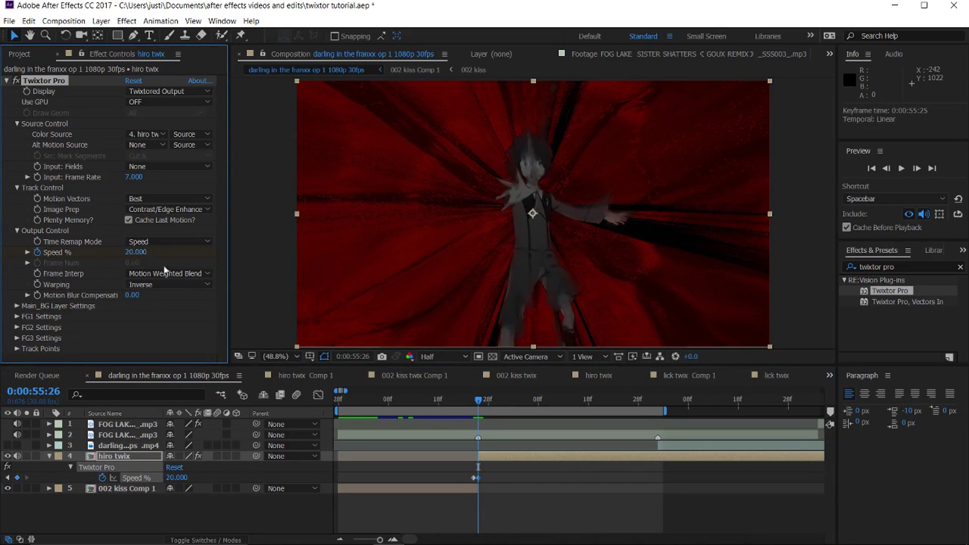
# - Pre-compose the hiro twix layer as "hiro twix Comp 2" with all attributes moved, and trim its start to 0:00:55:26
pyautogui.rightClick(485, 458)
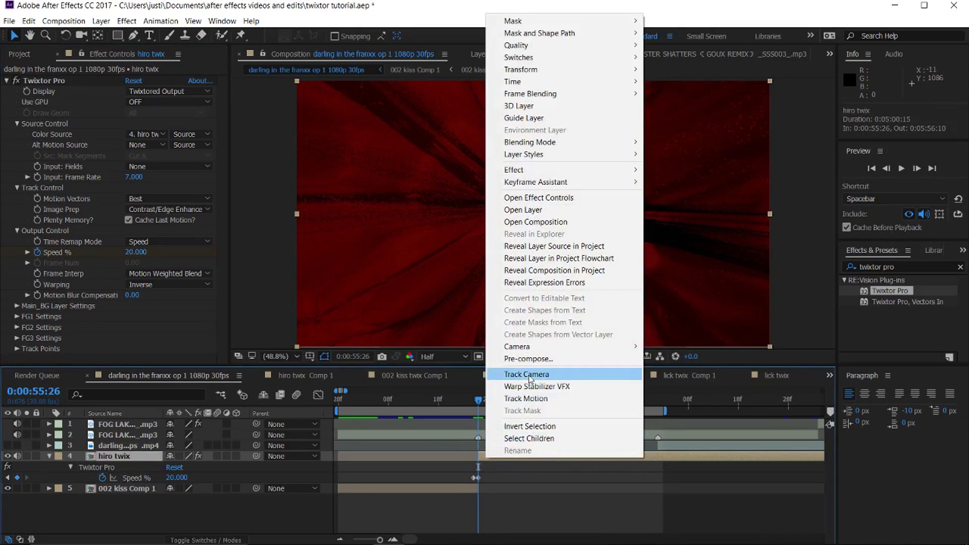
pyautogui.click(526, 357)
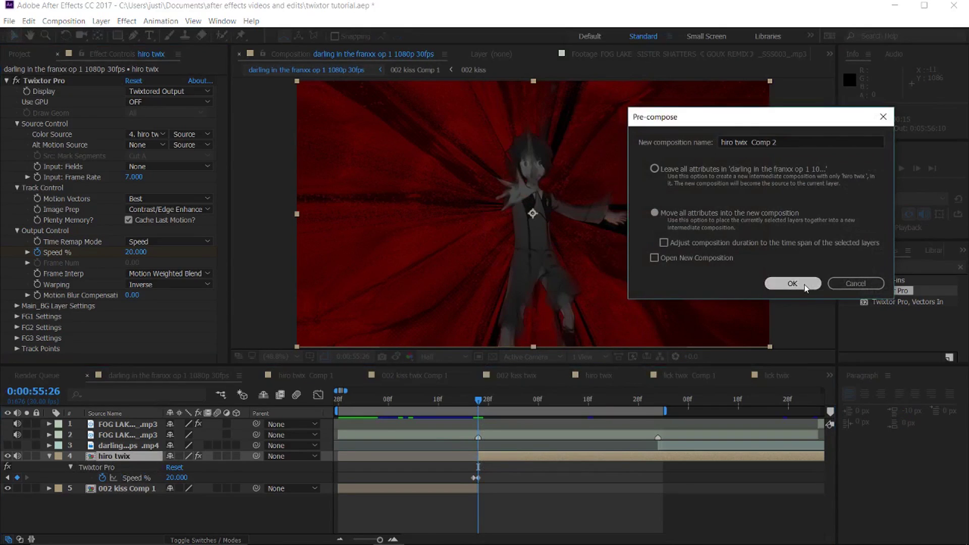
pyautogui.click(804, 283)
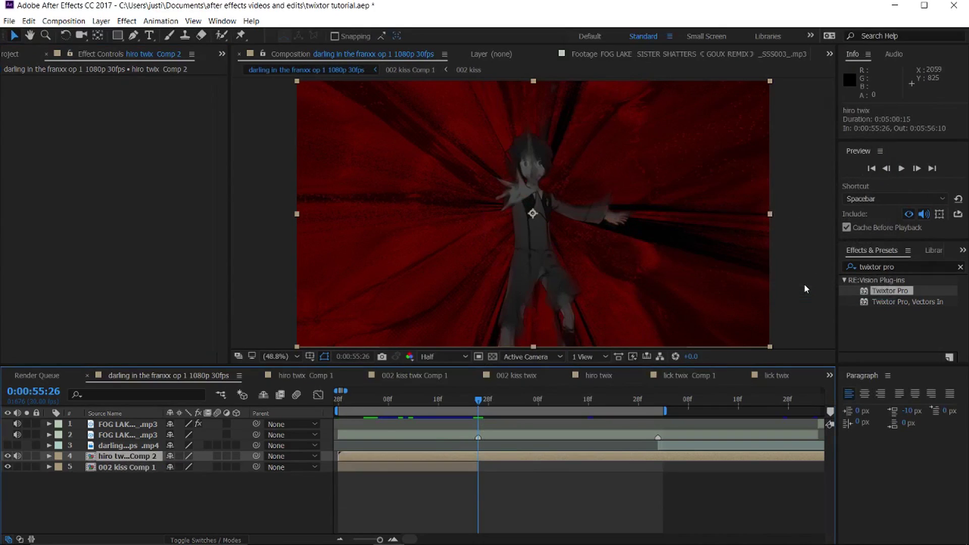
pyautogui.click(906, 293)
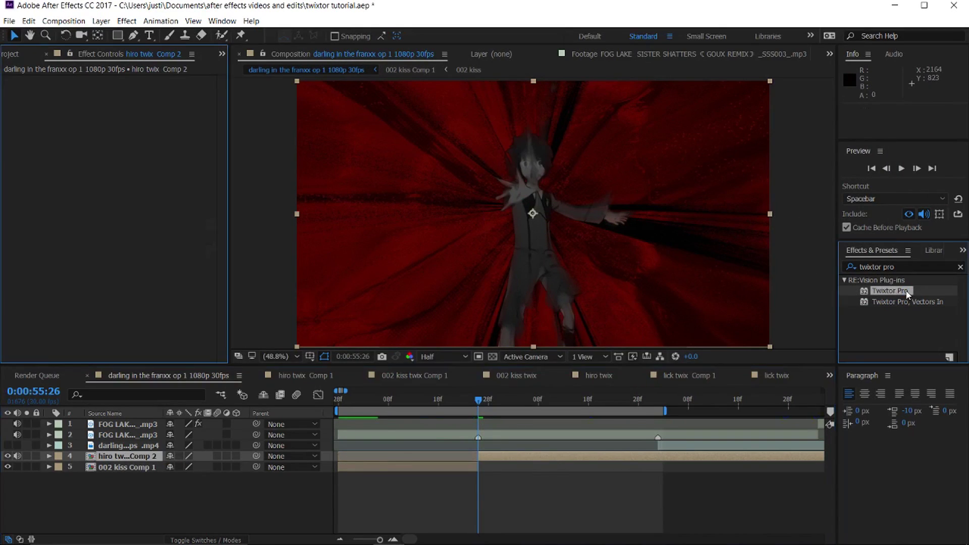
pyautogui.doubleClick(907, 294)
pyautogui.click(137, 177)
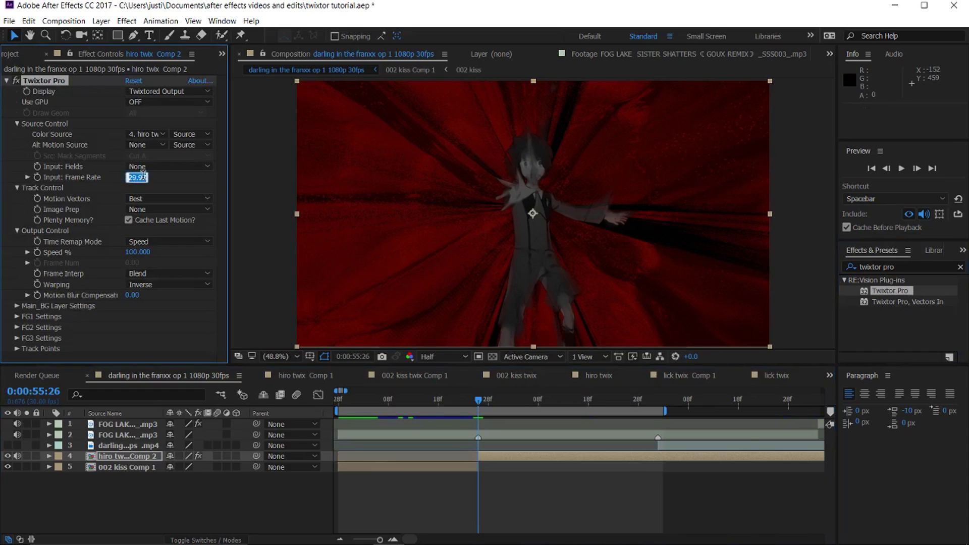
pyautogui.write('7')
pyautogui.press('Return')
pyautogui.click(166, 208)
pyautogui.click(183, 233)
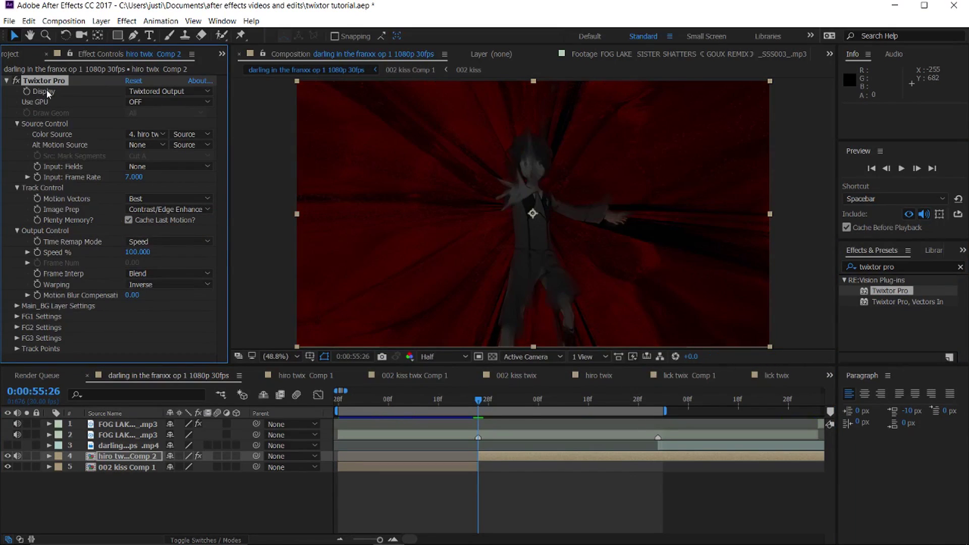
pyautogui.press('Delete')
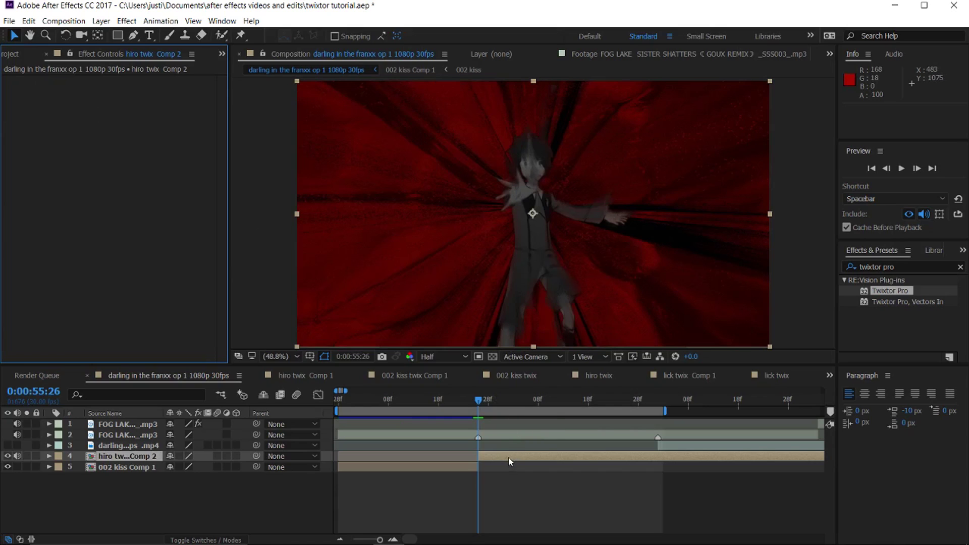
# - Enable Time Remap on hiro twix Comp 2, keyframe 0:00:58:08 at 0:00:55:26 and 0:01:00:11 at 0:00:57:01, and trim the layer's end there
pyautogui.hotkey('ctrl', 'alt', 't')
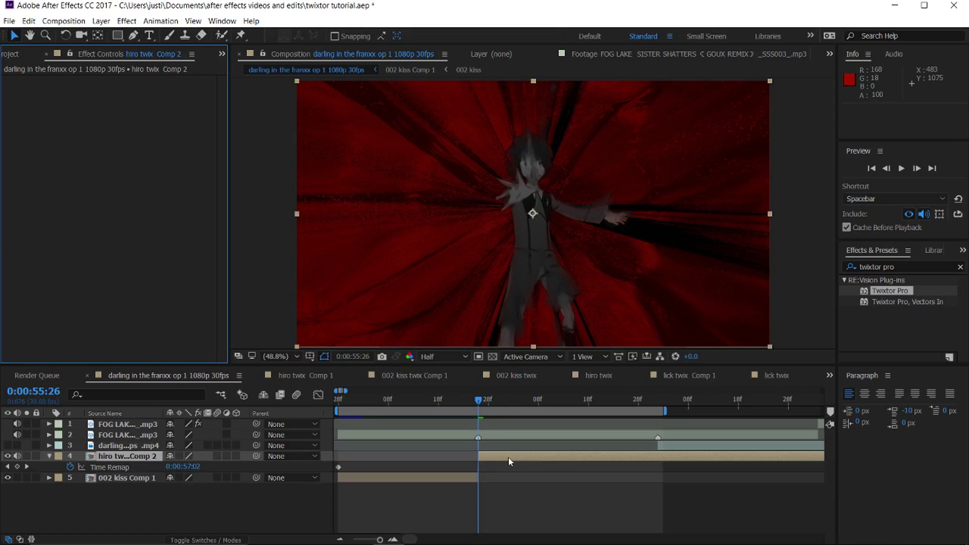
pyautogui.moveTo(185, 467); pyautogui.dragTo(207, 467)
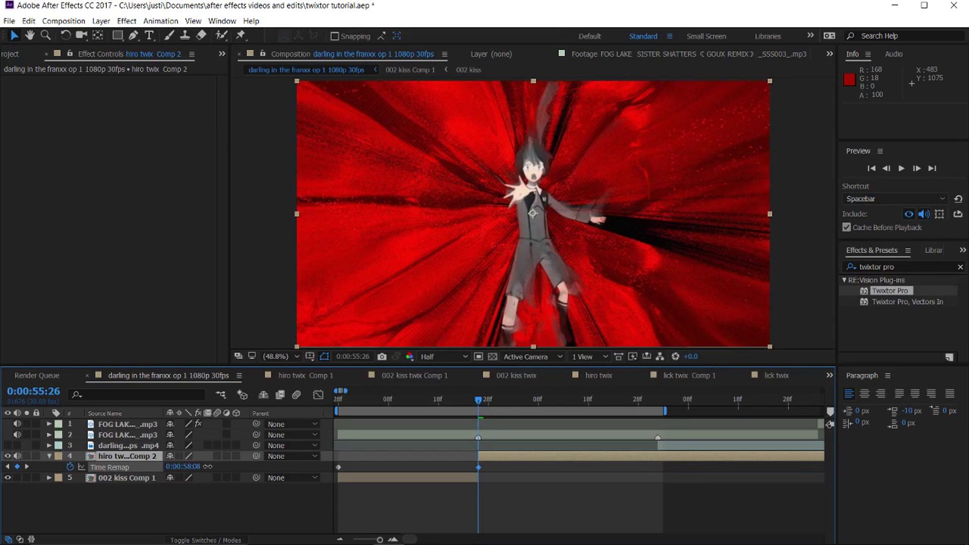
pyautogui.moveTo(480, 401); pyautogui.dragTo(660, 409)
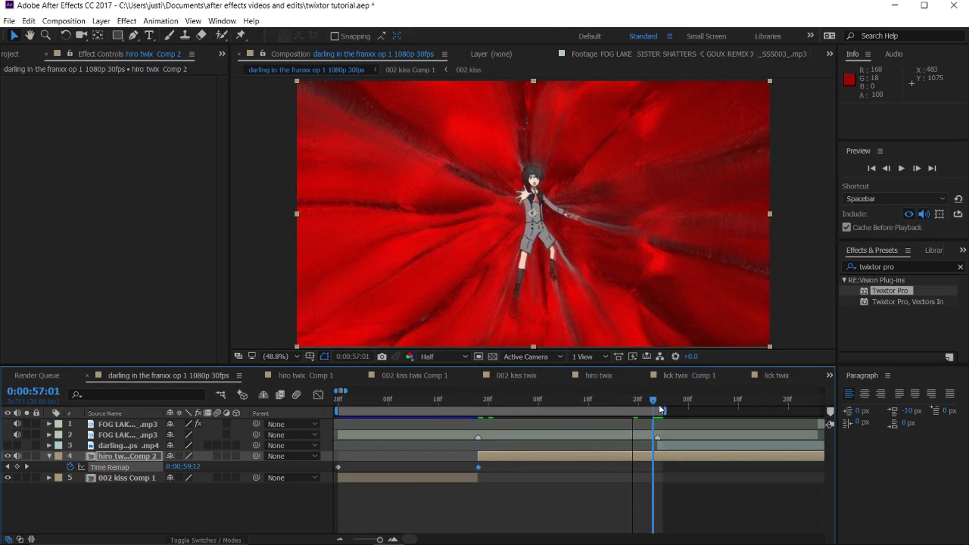
pyautogui.moveTo(178, 467); pyautogui.dragTo(201, 463)
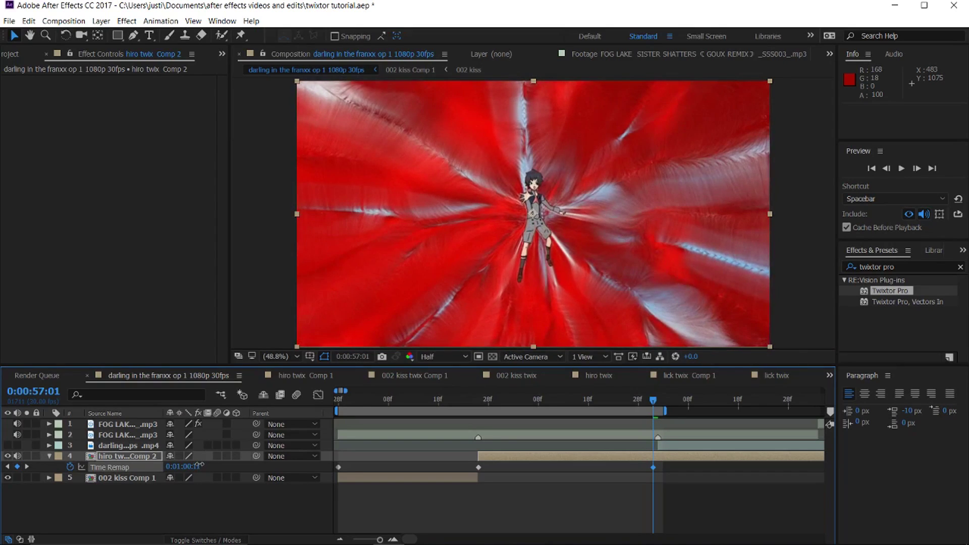
pyautogui.hotkey('alt', ']')
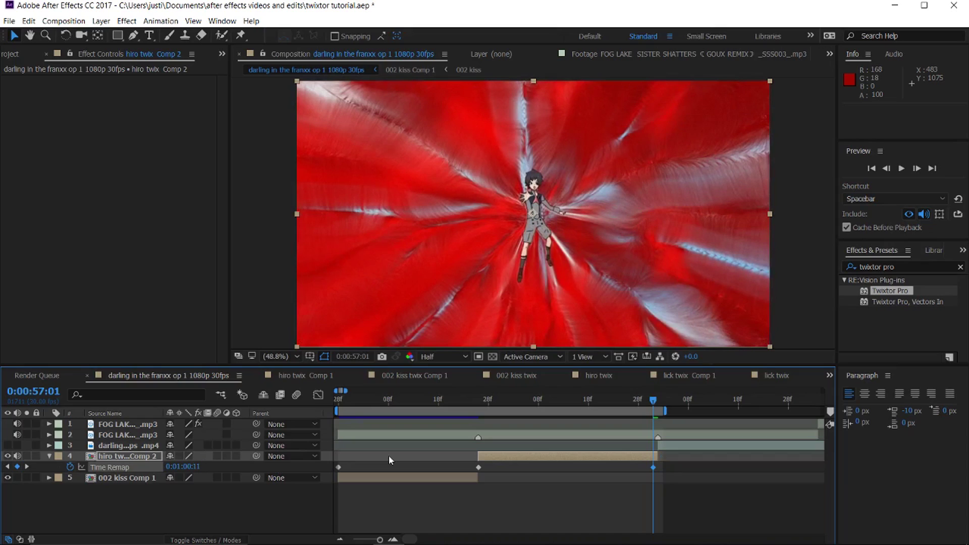
# - Ease the last two Time Remap keyframes of hiro twix Comp 2 and reshape the curve between them steep at both ends, slow in the middle
pyautogui.moveTo(666, 463); pyautogui.dragTo(468, 477)
pyautogui.press('F9')
pyautogui.click(318, 395)
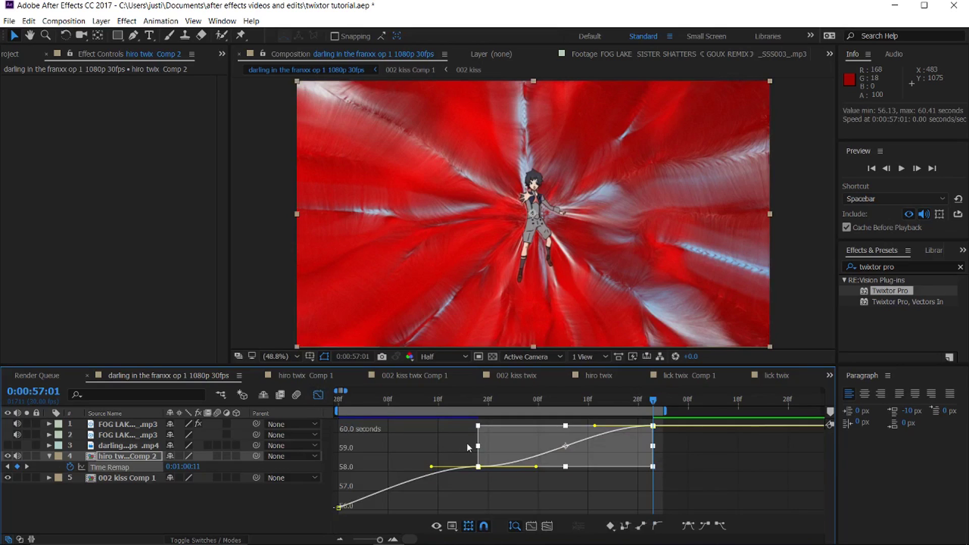
pyautogui.click(478, 467)
pyautogui.moveTo(536, 467); pyautogui.dragTo(479, 430)
pyautogui.moveTo(566, 433)
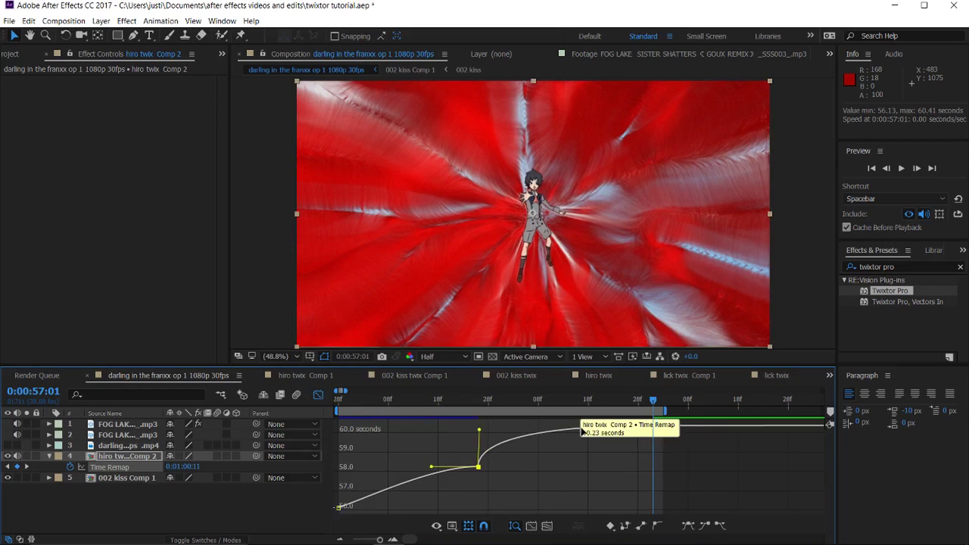
pyautogui.scroll(3, 566, 434)
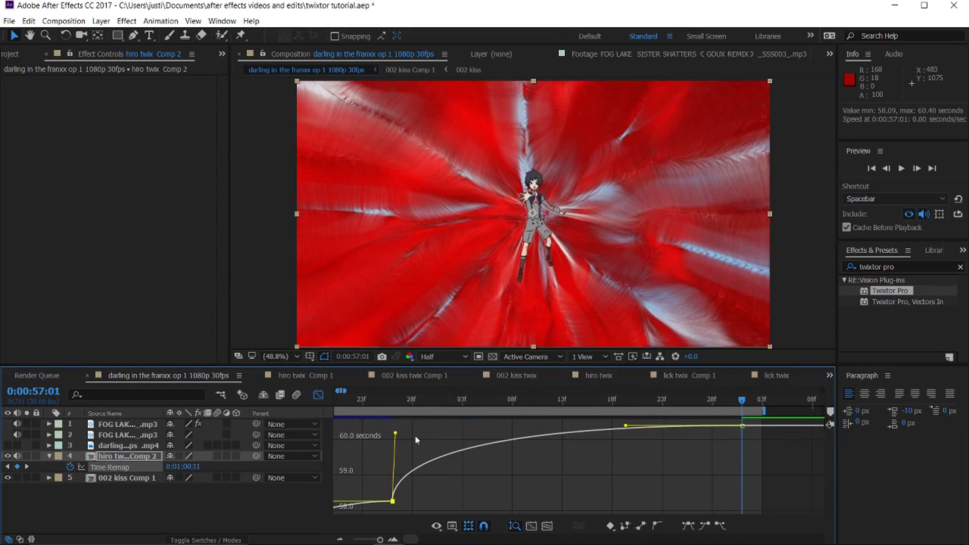
pyautogui.moveTo(398, 433); pyautogui.dragTo(392, 429)
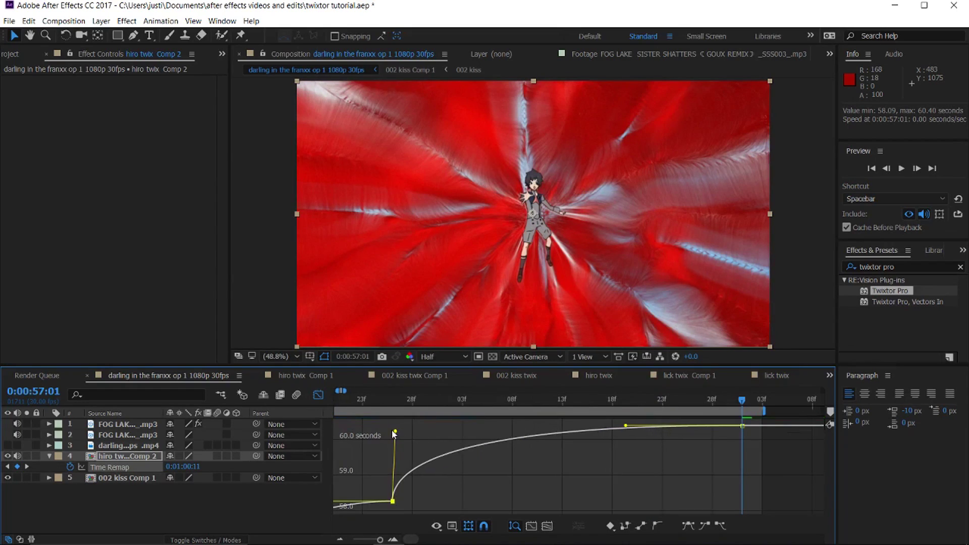
pyautogui.moveTo(626, 427); pyautogui.dragTo(796, 459)
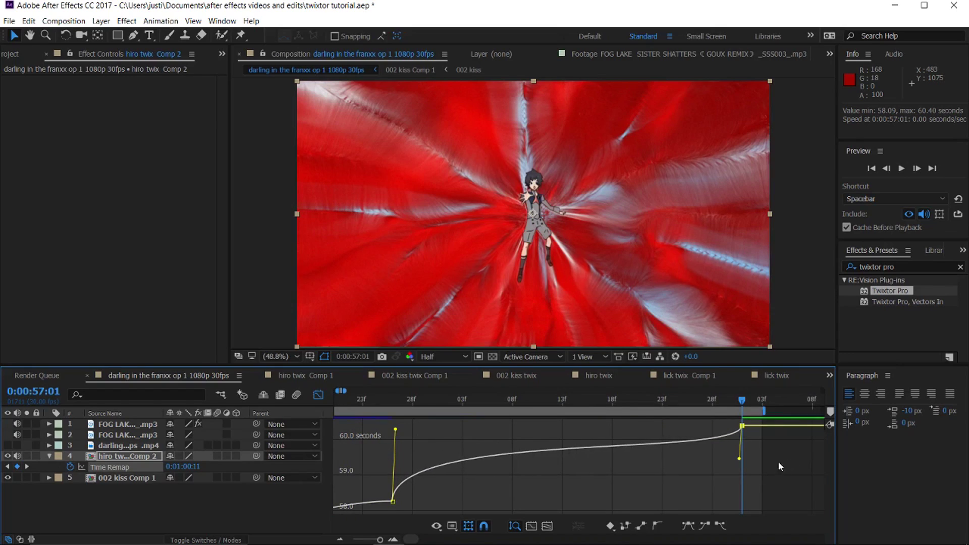
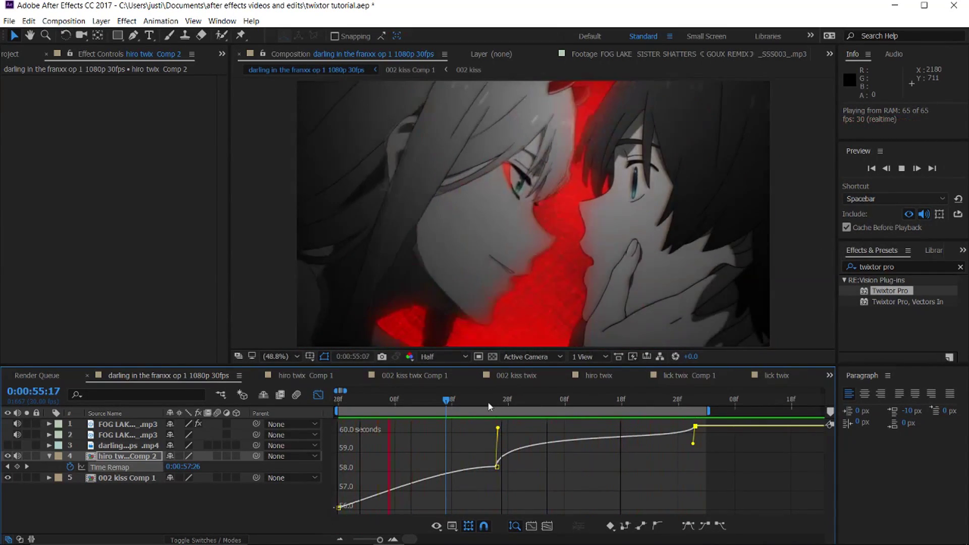
# - Preview the transition from 002 kiss Comp 1 into hiro twix Comp 2 in the layer bar view
pyautogui.moveTo(487, 401); pyautogui.dragTo(457, 437)
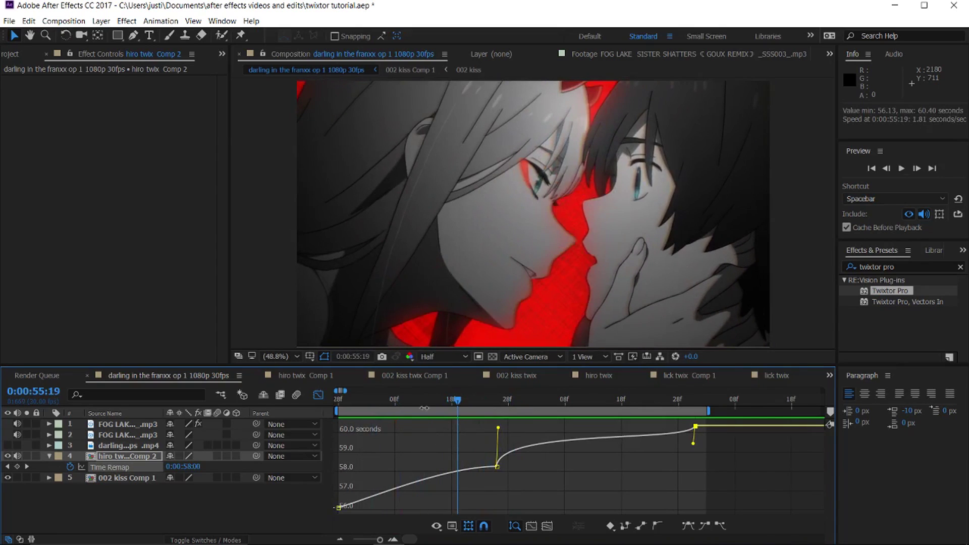
pyautogui.click(318, 395)
pyautogui.moveTo(445, 404)
pyautogui.mouseDown()
pyautogui.moveTo(468, 405)
pyautogui.moveTo(435, 403)
pyautogui.mouseUp()
pyautogui.moveTo(355, 411); pyautogui.dragTo(480, 403)
pyautogui.press('space')
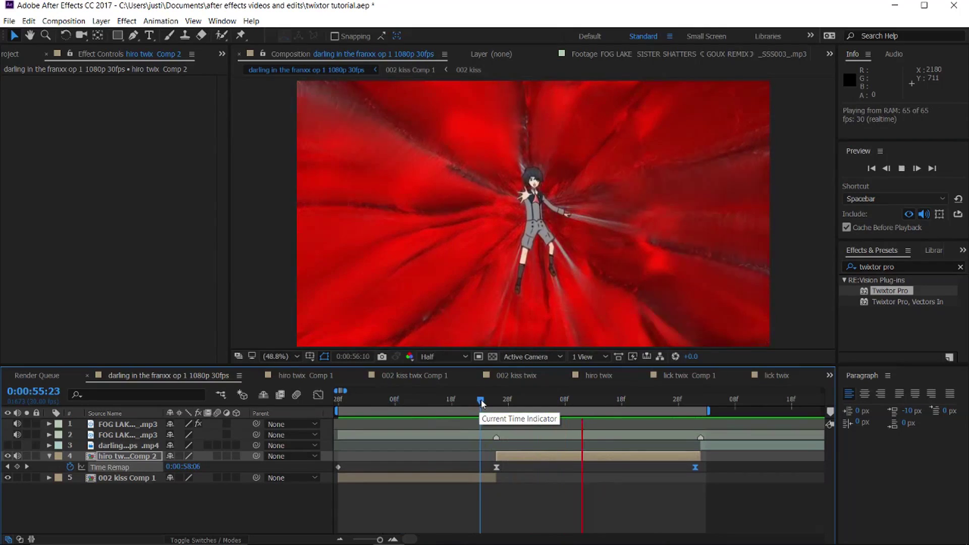
pyautogui.press('space')
# - Make the darling in the franxx video layer visible at 0:00:57:02 and pre-compose it as "lick twix" with all attributes moved
pyautogui.moveTo(619, 401); pyautogui.dragTo(378, 429)
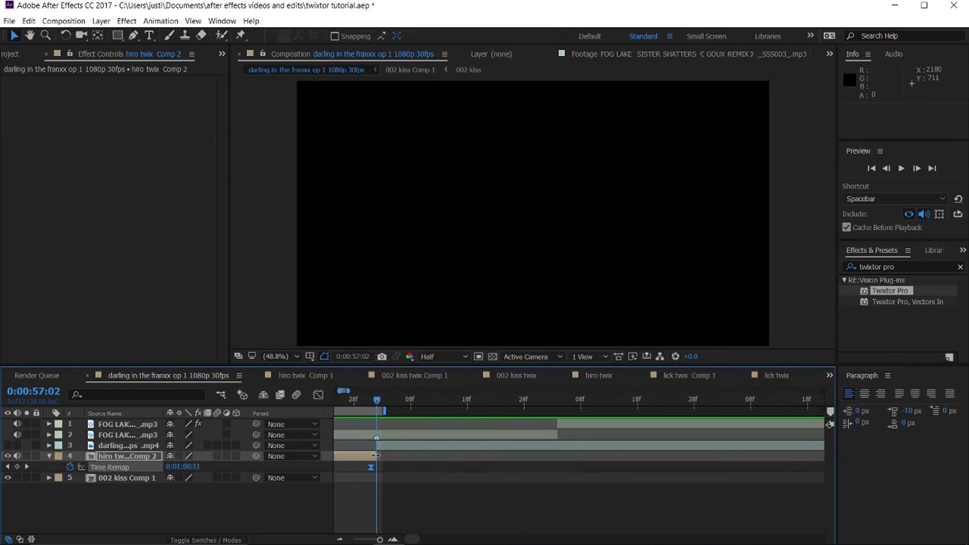
pyautogui.click(49, 456)
pyautogui.press('-')
pyautogui.click(126, 445)
pyautogui.click(7, 445)
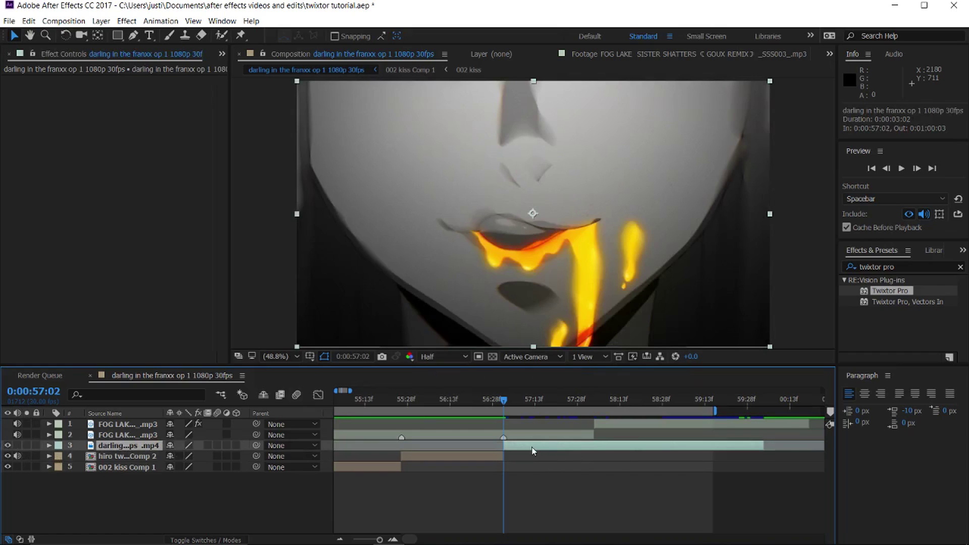
pyautogui.rightClick(532, 447)
pyautogui.click(576, 348)
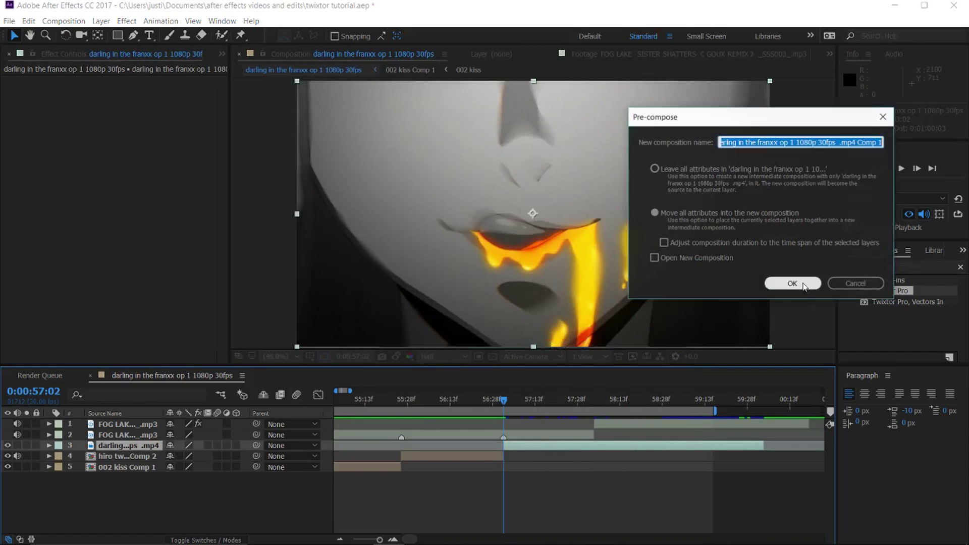
pyautogui.write('tw')
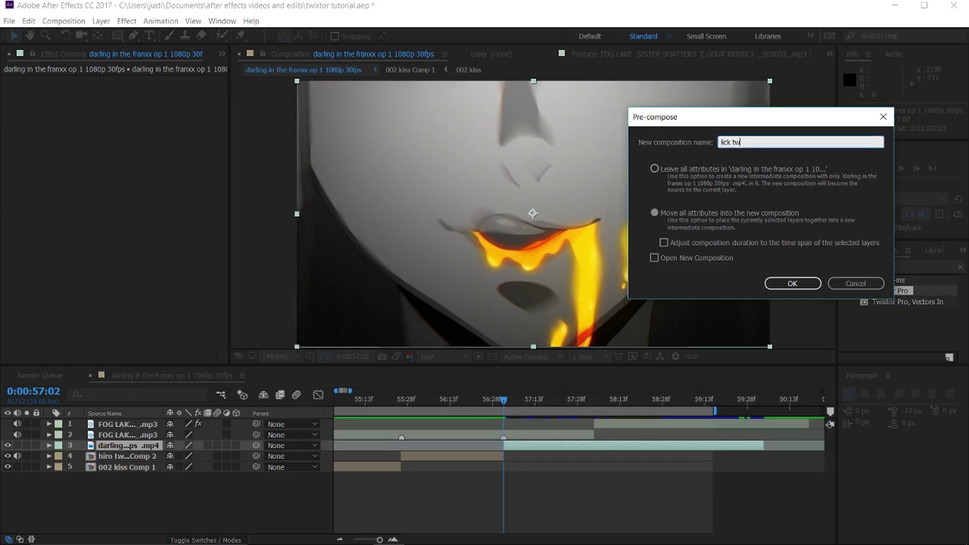
pyautogui.write('ix')
pyautogui.press('Return')
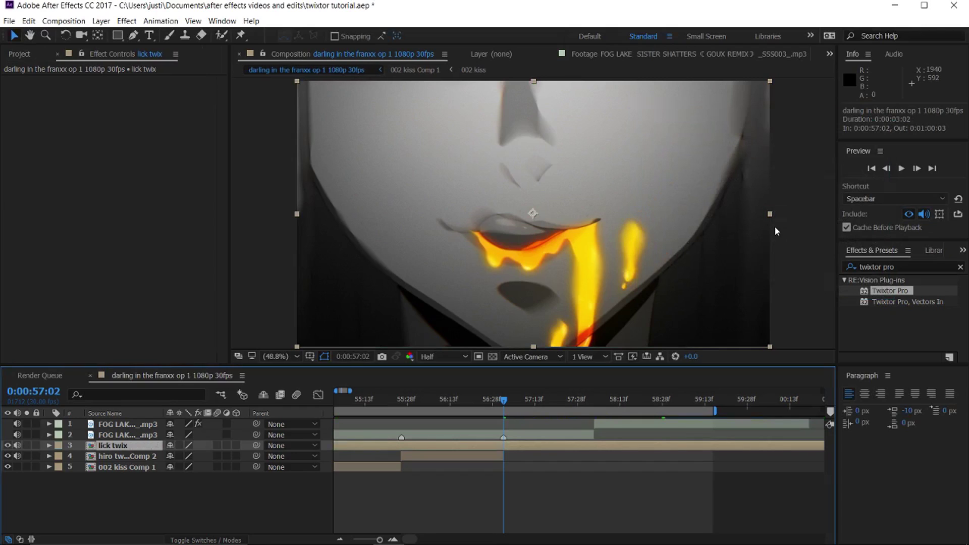
# - Apply Twixtor Pro to lick twix with input frame rate 7, Contrast/Edge Enhance image prep and Motion Weighted Blend frame interpolation
pyautogui.doubleClick(901, 290)
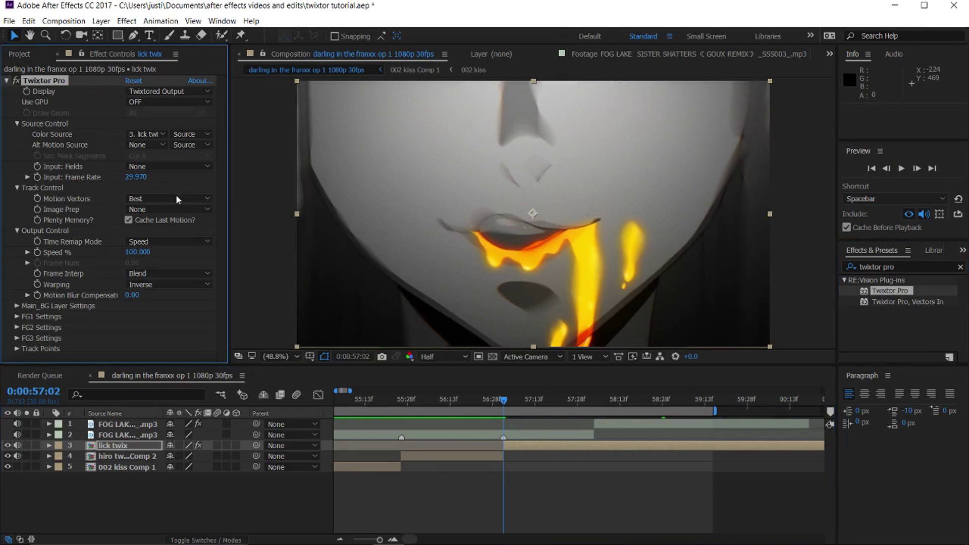
pyautogui.click(141, 176)
pyautogui.write('7')
pyautogui.press('Return')
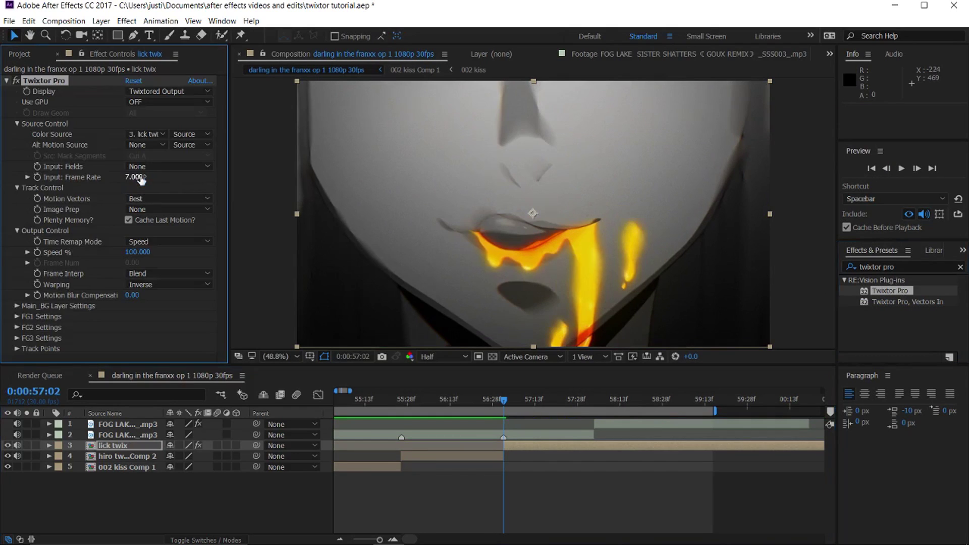
pyautogui.click(151, 209)
pyautogui.click(156, 233)
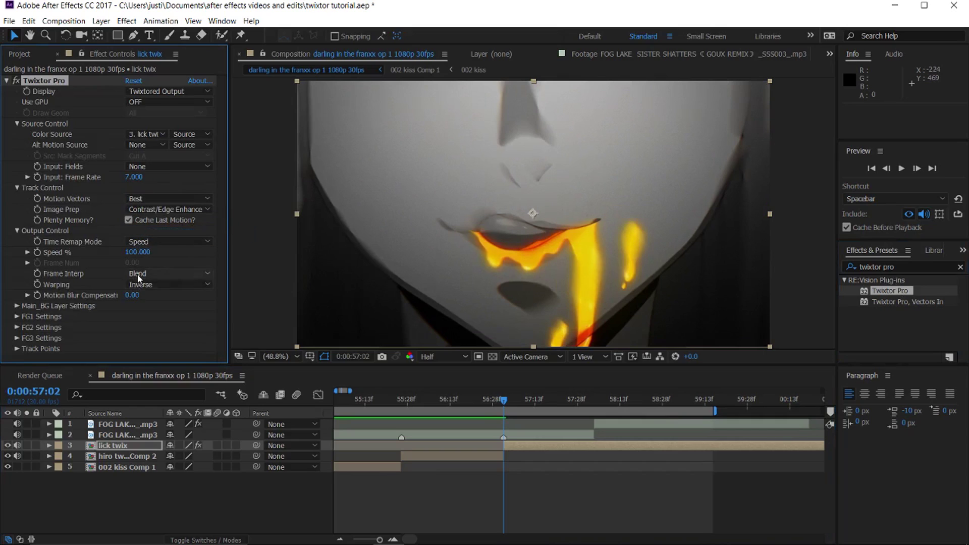
pyautogui.click(152, 273)
pyautogui.click(149, 309)
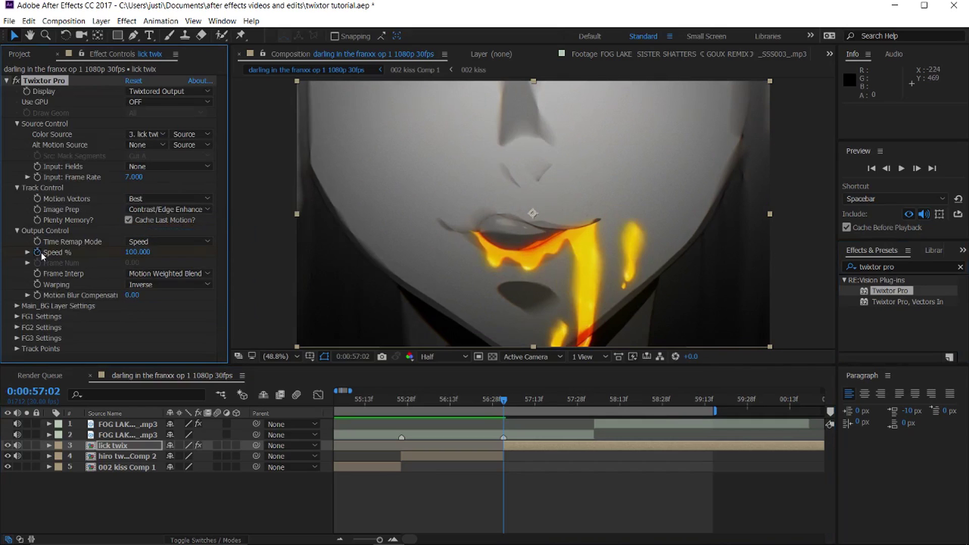
# - Move lick twix's Twixtor Speed % keyframe to 0:00:57:01 and set the speed to 20% at 0:00:57:02
pyautogui.press('u')
pyautogui.click(503, 467)
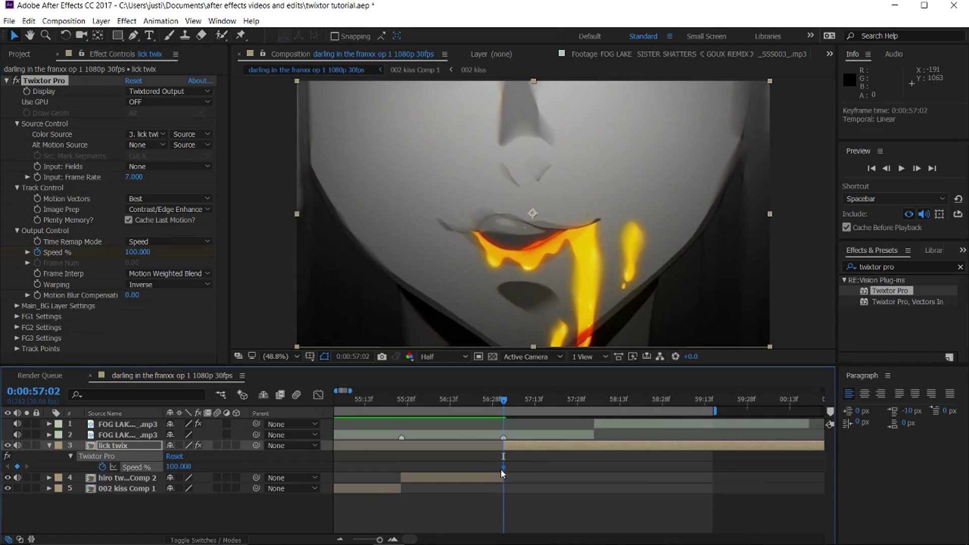
pyautogui.click(176, 467)
pyautogui.write('20')
pyautogui.press('Return')
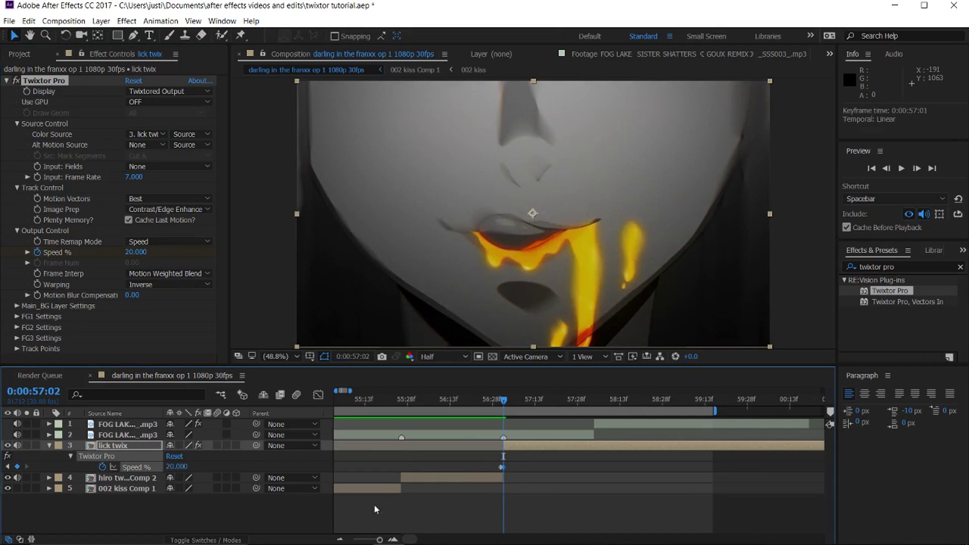
# - Pre-compose the lick twix layer as "lick twix Comp 2" with all attributes moved, and trim its start to 0:00:57:02
pyautogui.rightClick(503, 444)
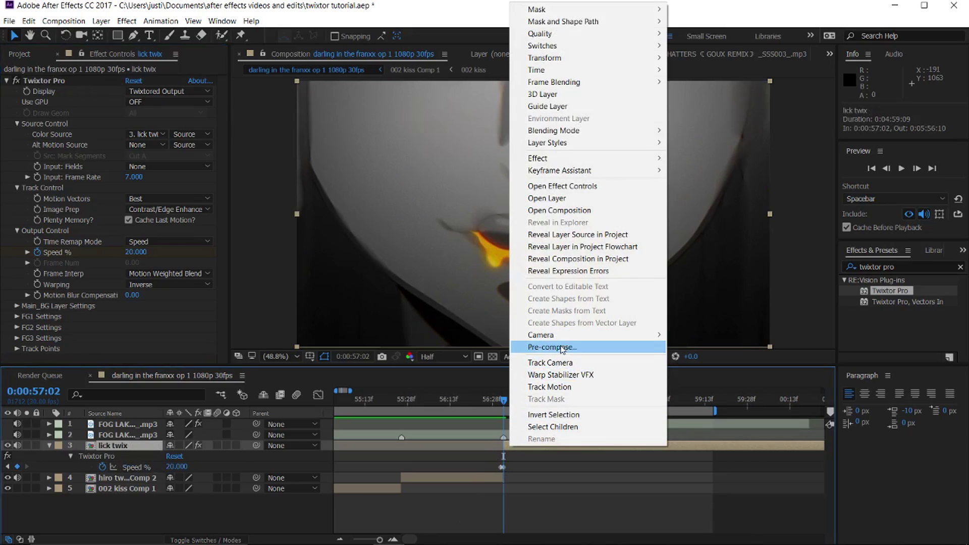
pyautogui.click(651, 346)
pyautogui.click(791, 287)
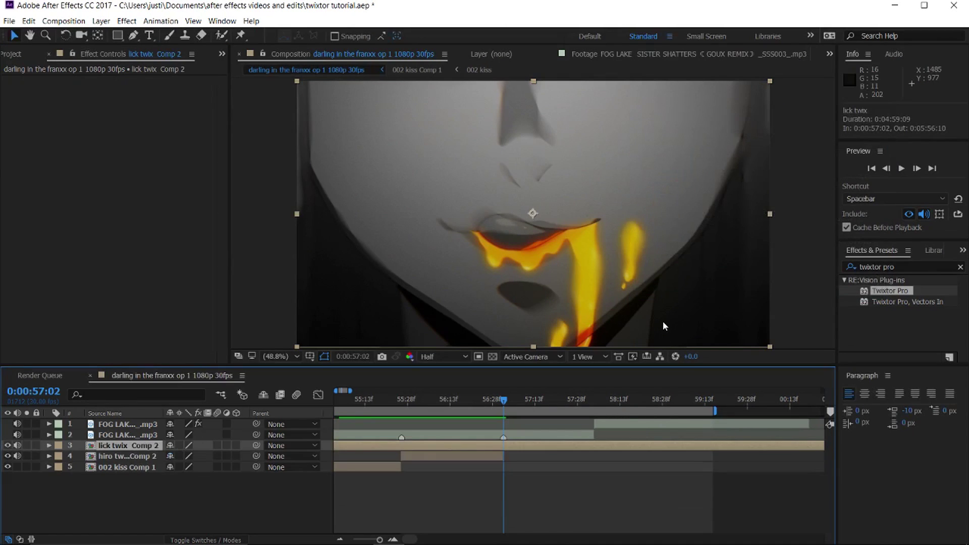
pyautogui.hotkey('alt', '[')
# - Mute lick twix Comp 2, enable Time Remap on it and keyframe 0:00:53:12 at 0:00:57:02
pyautogui.hotkey('ctrl', 'alt', 't')
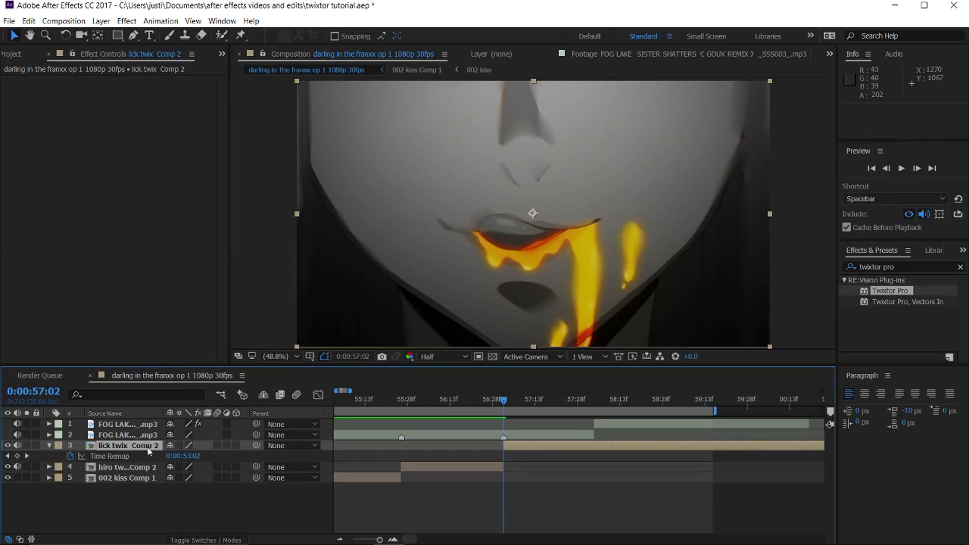
pyautogui.click(17, 445)
pyautogui.moveTo(185, 460); pyautogui.dragTo(187, 456)
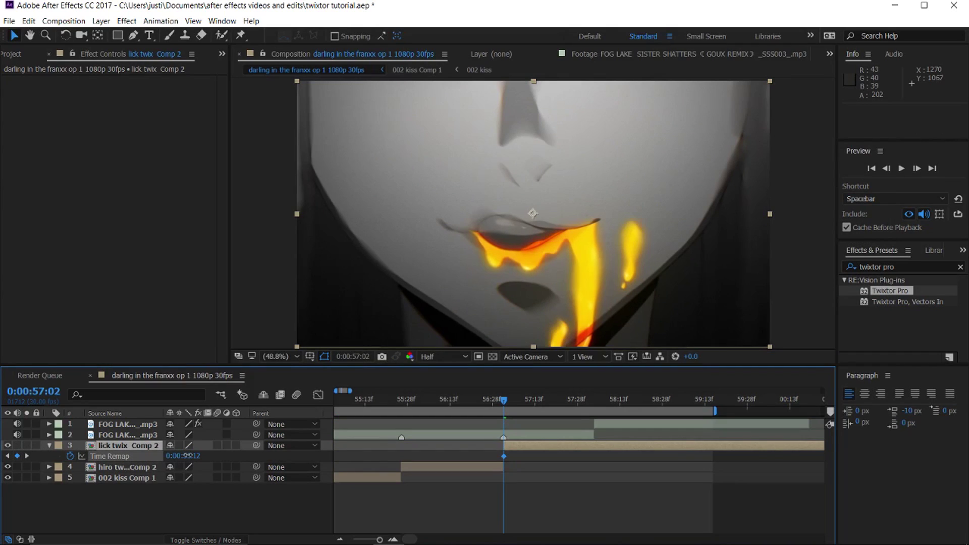
pyautogui.scroll(2, 545, 470)
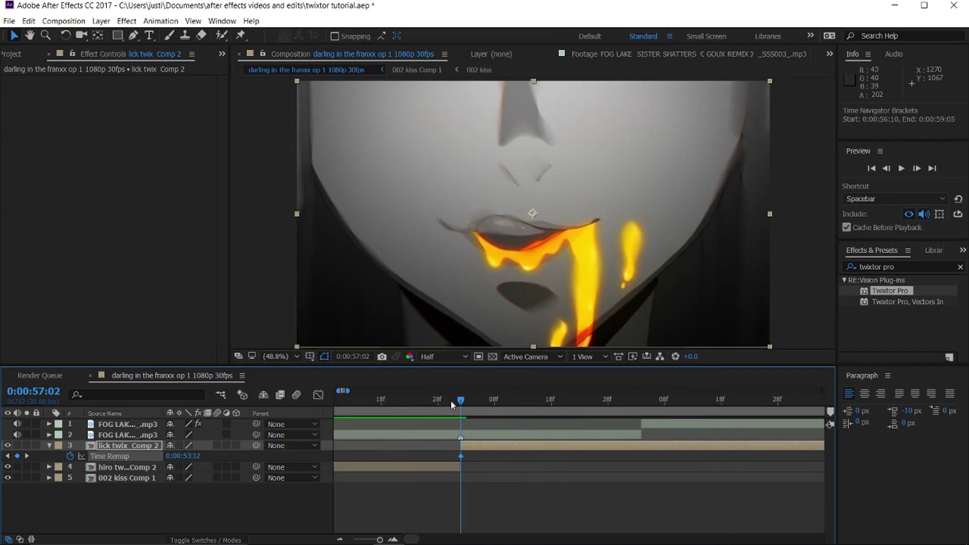
# - Keyframe lick twix Comp 2's Time Remap to 0:00:57:13 at 0:00:58:04 and trim the layer's end there
pyautogui.moveTo(461, 401); pyautogui.dragTo(641, 402)
pyautogui.moveTo(186, 456); pyautogui.dragTo(231, 441)
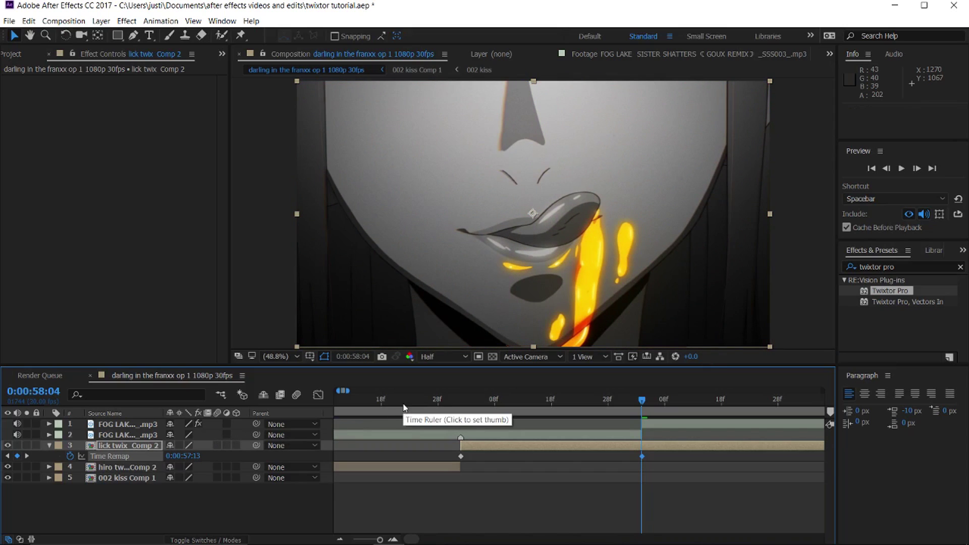
pyautogui.hotkey('alt', ']')
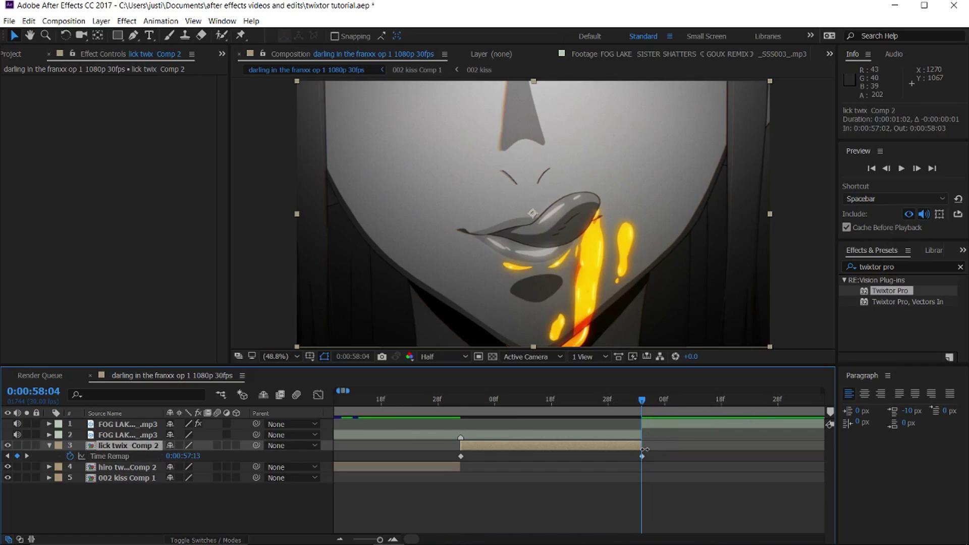
# - Ease the last two Time Remap keyframes of lick twix Comp 2 and reshape the curve steep at the start, then nearly flat
pyautogui.moveTo(647, 446); pyautogui.dragTo(426, 462)
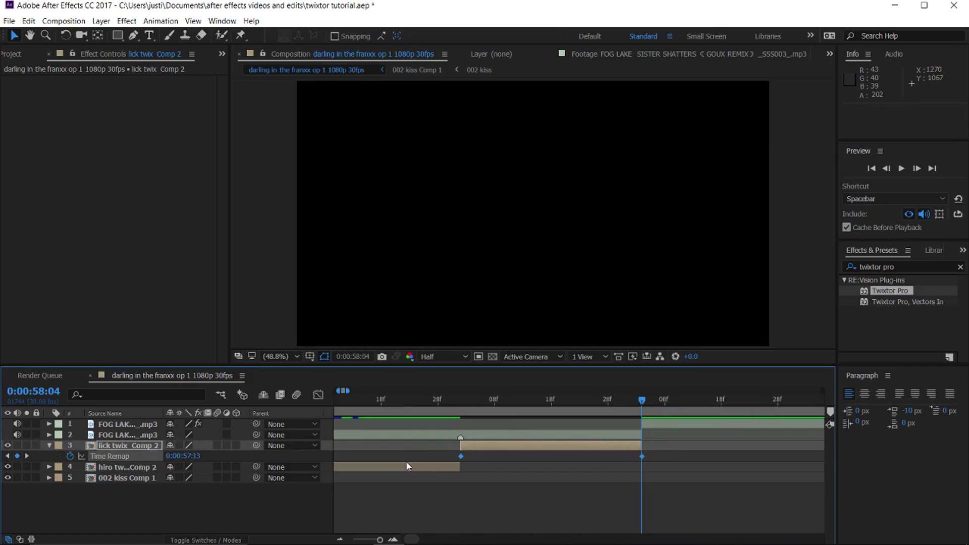
pyautogui.hotkey('ctrl', 'alt', 'h')
pyautogui.click(319, 395)
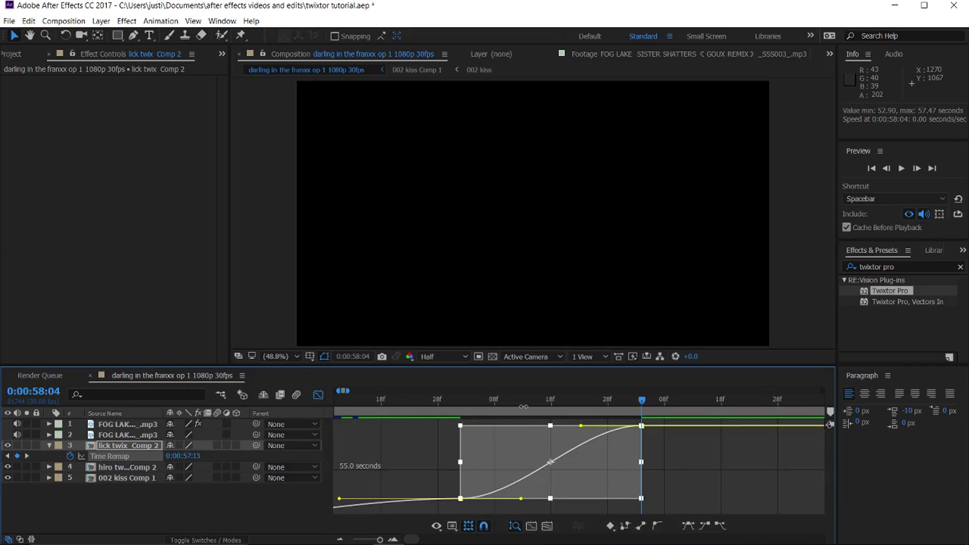
pyautogui.click(522, 399)
pyautogui.moveTo(439, 440); pyautogui.dragTo(507, 507)
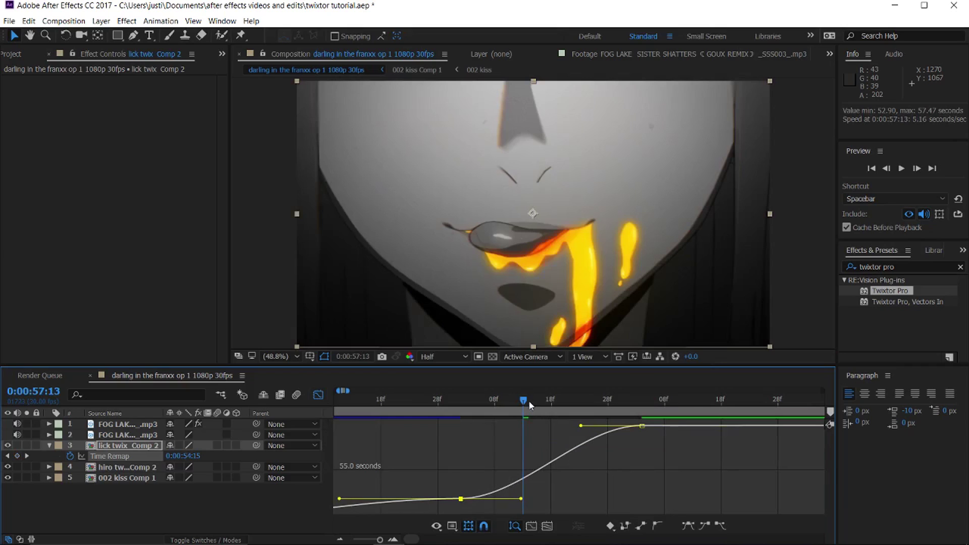
pyautogui.moveTo(529, 400); pyautogui.dragTo(556, 401)
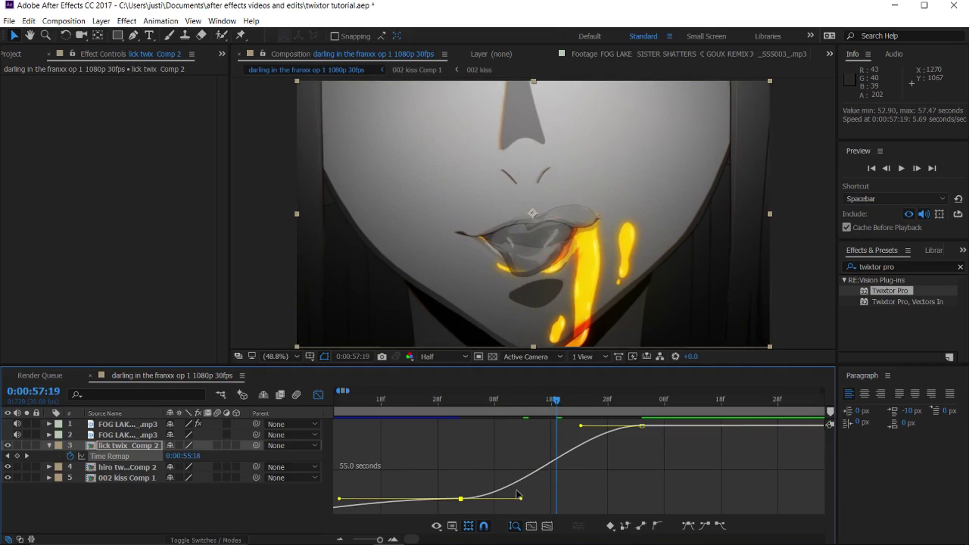
pyautogui.moveTo(519, 495); pyautogui.dragTo(447, 441)
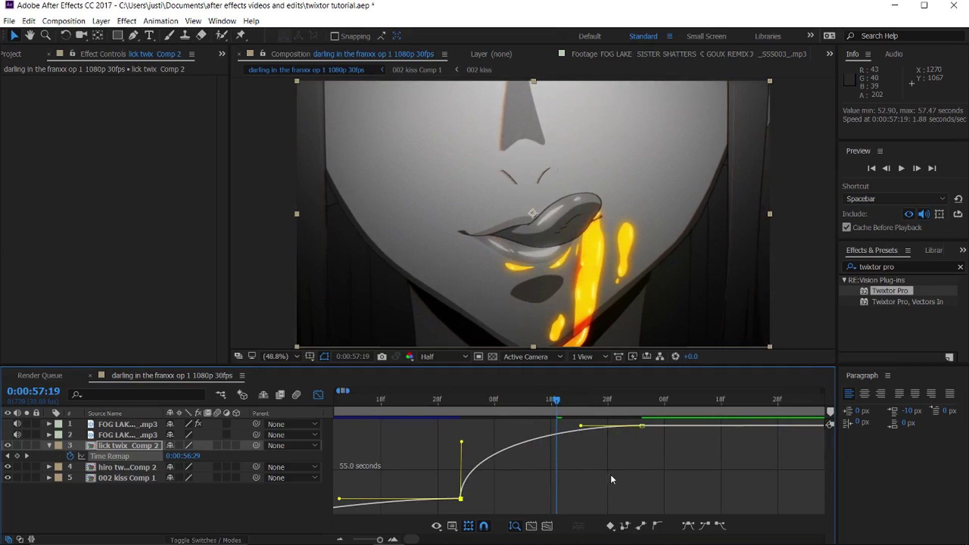
pyautogui.click(579, 432)
pyautogui.moveTo(581, 426); pyautogui.dragTo(483, 432)
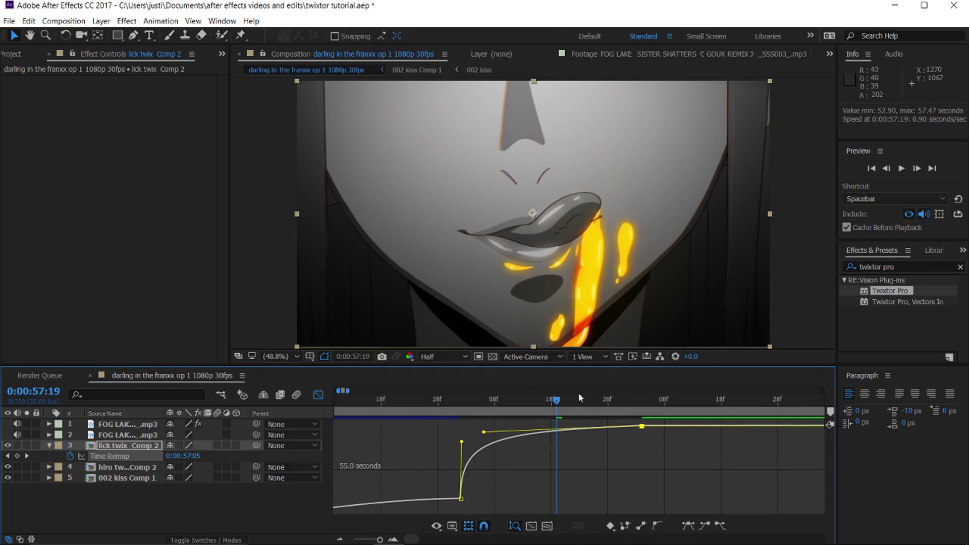
# - Preview the transition from hiro twix Comp 2 into lick twix Comp 2 from 0:00:56:25
pyautogui.moveTo(556, 399); pyautogui.dragTo(422, 400)
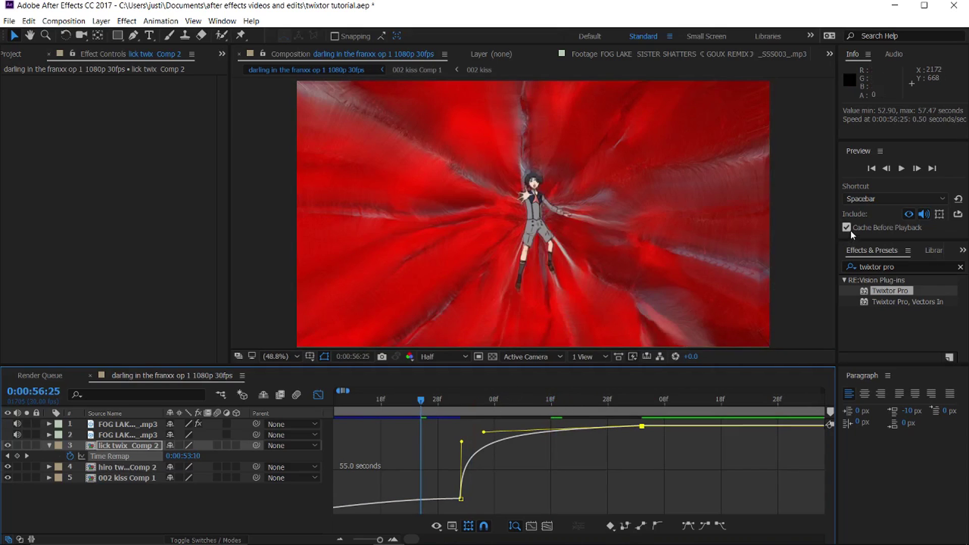
pyautogui.press('space')
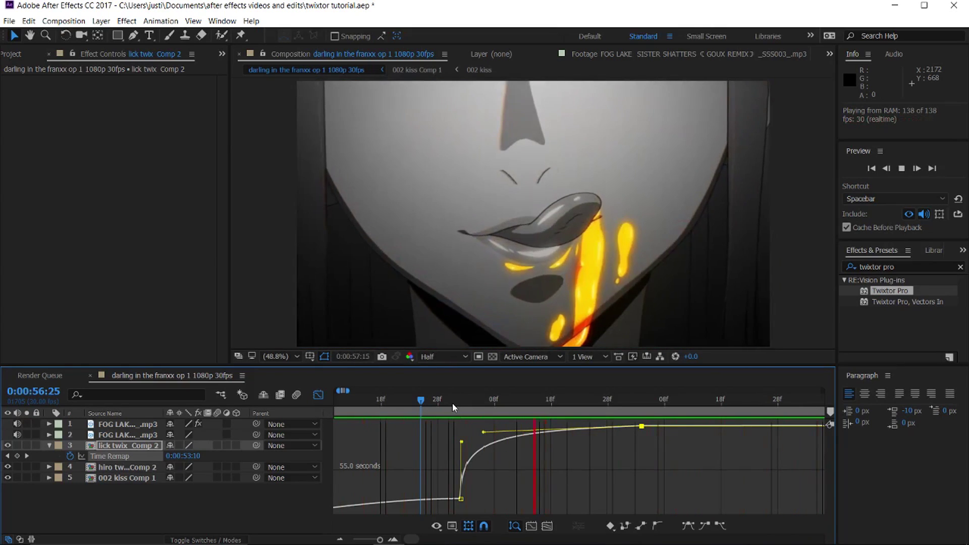
pyautogui.click(452, 402)
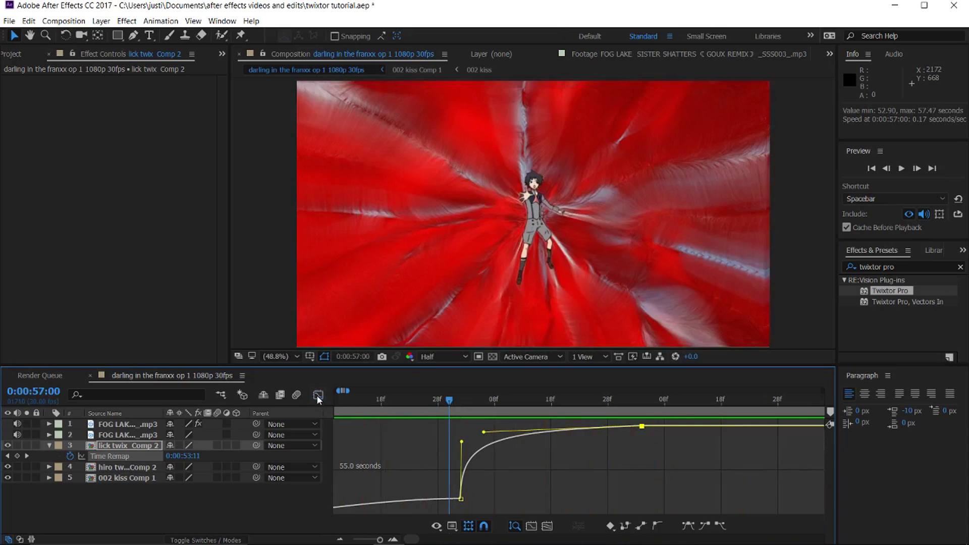
# - Return to the layer bar view, go to 0:00:54:28 and select the 002 kiss Comp 1 layer
pyautogui.click(317, 395)
pyautogui.moveTo(409, 402); pyautogui.dragTo(290, 404)
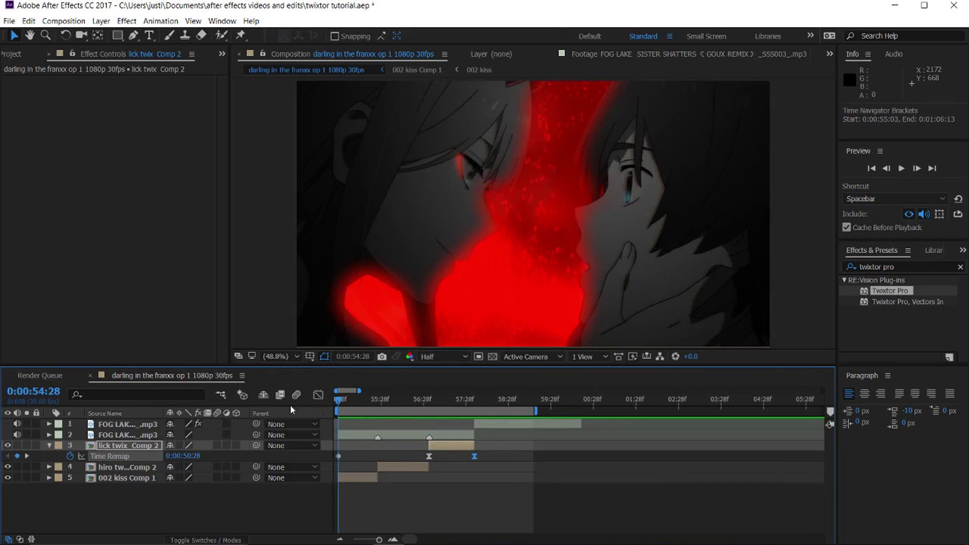
pyautogui.click(356, 477)
pyautogui.press('=')
pyautogui.press('=')
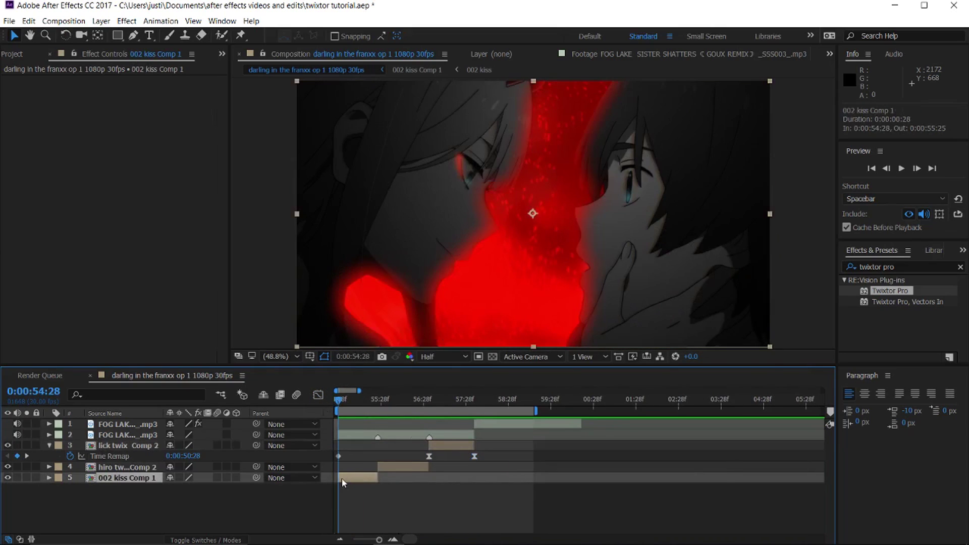
# - Preview the complete edit, including its blur and flickers layers, from 0:00:54:28
pyautogui.moveTo(341, 402); pyautogui.dragTo(341, 466)
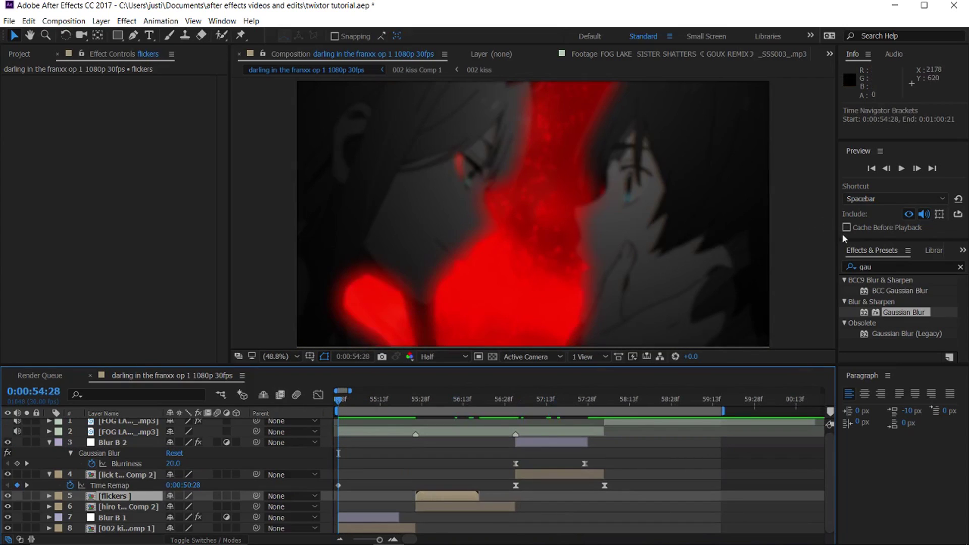
pyautogui.press('space')
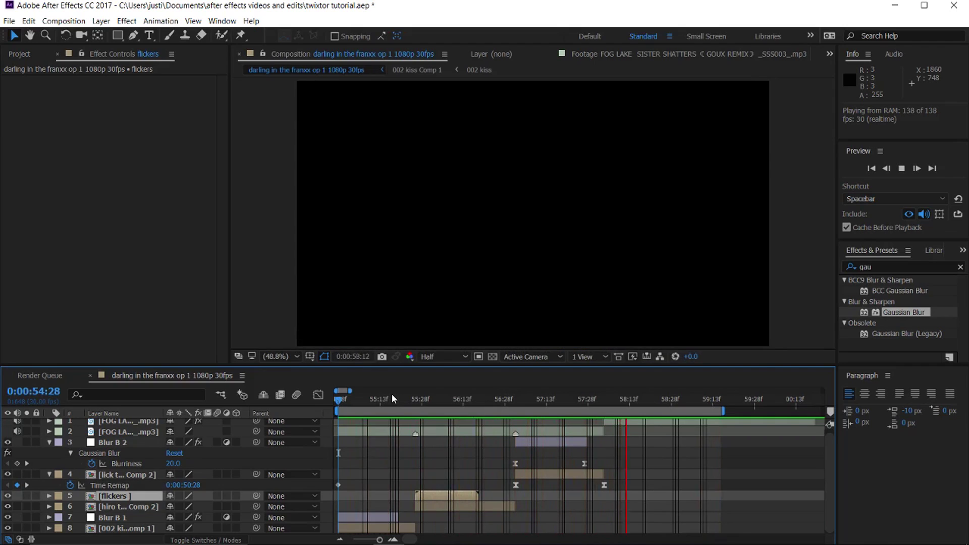
pyautogui.click(366, 398)
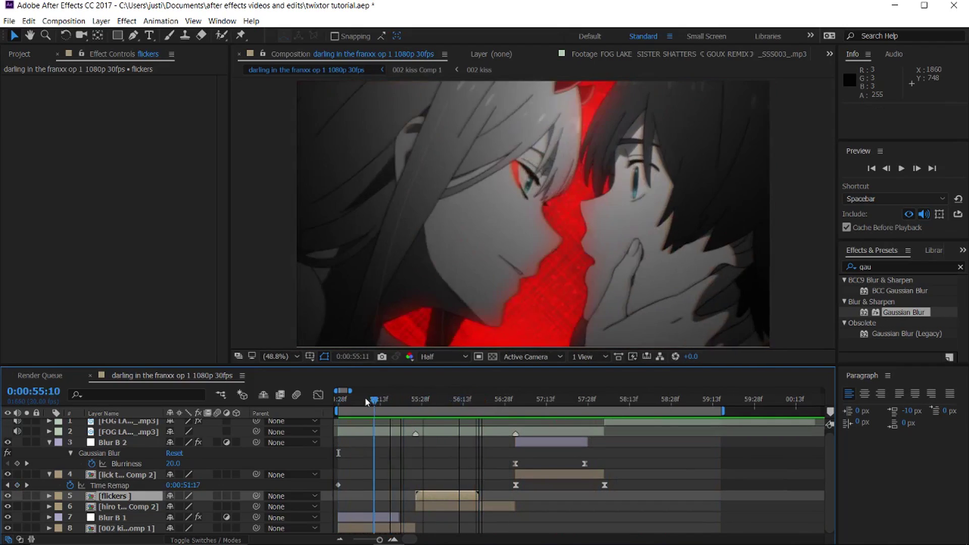
# - Scrub back and forth across the 002 kiss Comp 1 and hiro twix Comp 2 clips to examine their motion, transition and flickers
pyautogui.moveTo(364, 398); pyautogui.dragTo(497, 394)
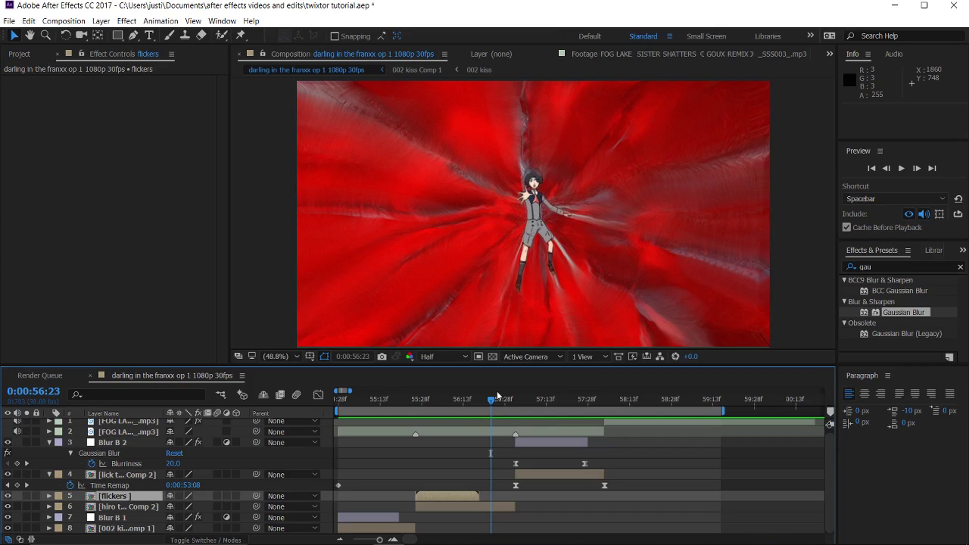
pyautogui.moveTo(493, 401); pyautogui.dragTo(402, 402)
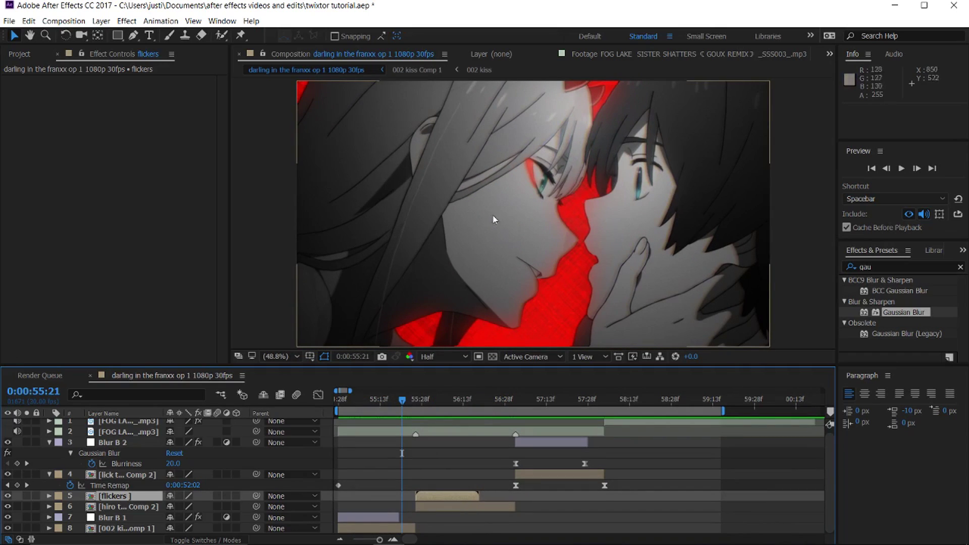
pyautogui.moveTo(392, 404); pyautogui.dragTo(496, 401)
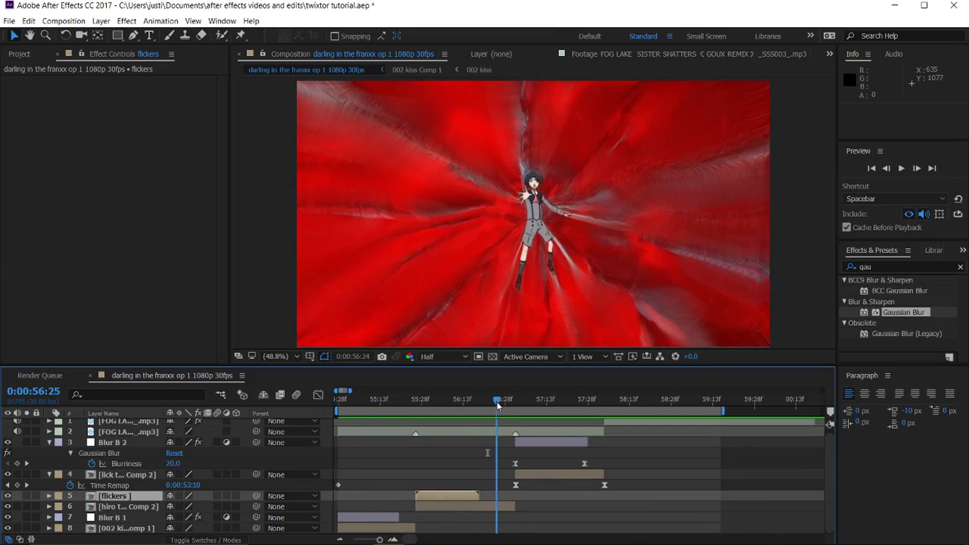
pyautogui.moveTo(498, 401)
pyautogui.mouseDown()
pyautogui.moveTo(454, 407)
pyautogui.moveTo(545, 407)
pyautogui.moveTo(341, 412)
pyautogui.moveTo(439, 399)
pyautogui.moveTo(550, 404)
pyautogui.moveTo(410, 410)
pyautogui.moveTo(583, 402)
pyautogui.moveTo(368, 404)
pyautogui.moveTo(519, 402)
pyautogui.moveTo(401, 409)
pyautogui.moveTo(515, 408)
pyautogui.moveTo(489, 416)
pyautogui.mouseUp()
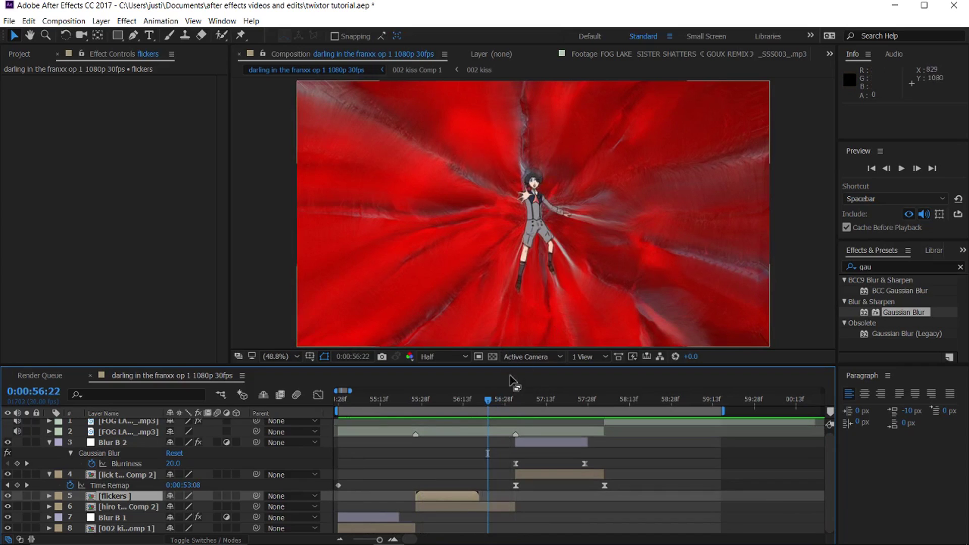
pyautogui.click(502, 398)
pyautogui.moveTo(503, 397); pyautogui.dragTo(347, 403)
pyautogui.moveTo(415, 407); pyautogui.dragTo(480, 408)
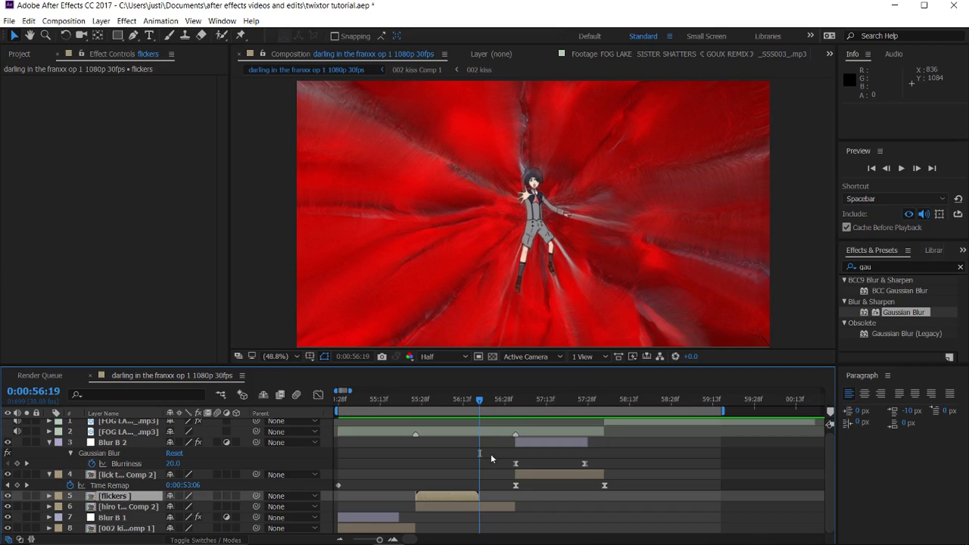
pyautogui.moveTo(868, 542)
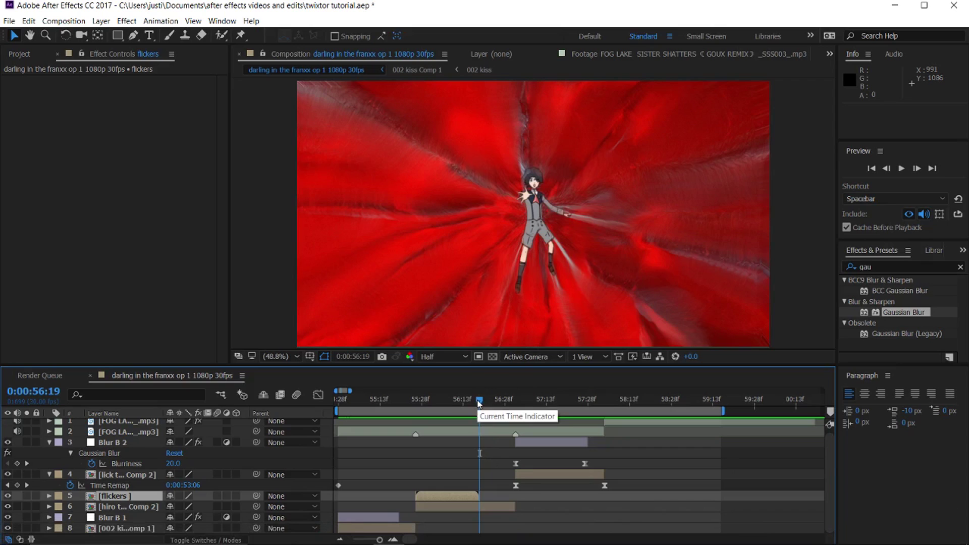
pyautogui.moveTo(477, 401)
pyautogui.mouseDown()
pyautogui.moveTo(504, 401)
pyautogui.moveTo(409, 412)
pyautogui.moveTo(493, 412)
pyautogui.moveTo(482, 412)
pyautogui.mouseUp()
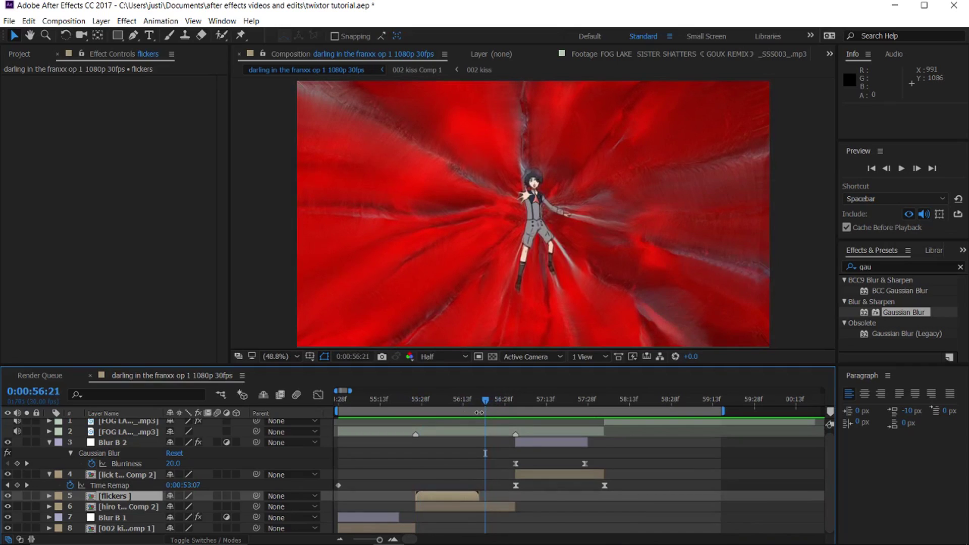